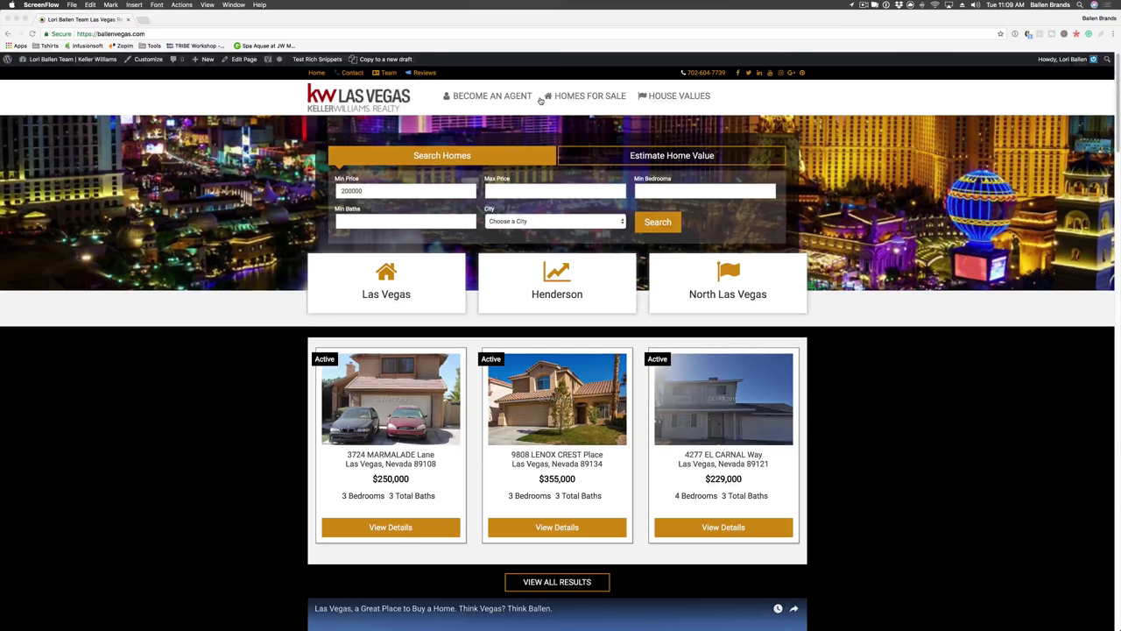
# Scroll past listings, video and three five-star reviews to the six Featured Locations, Anthem Country Club to Summerlin
pyautogui.scroll(-2, 613, 166)
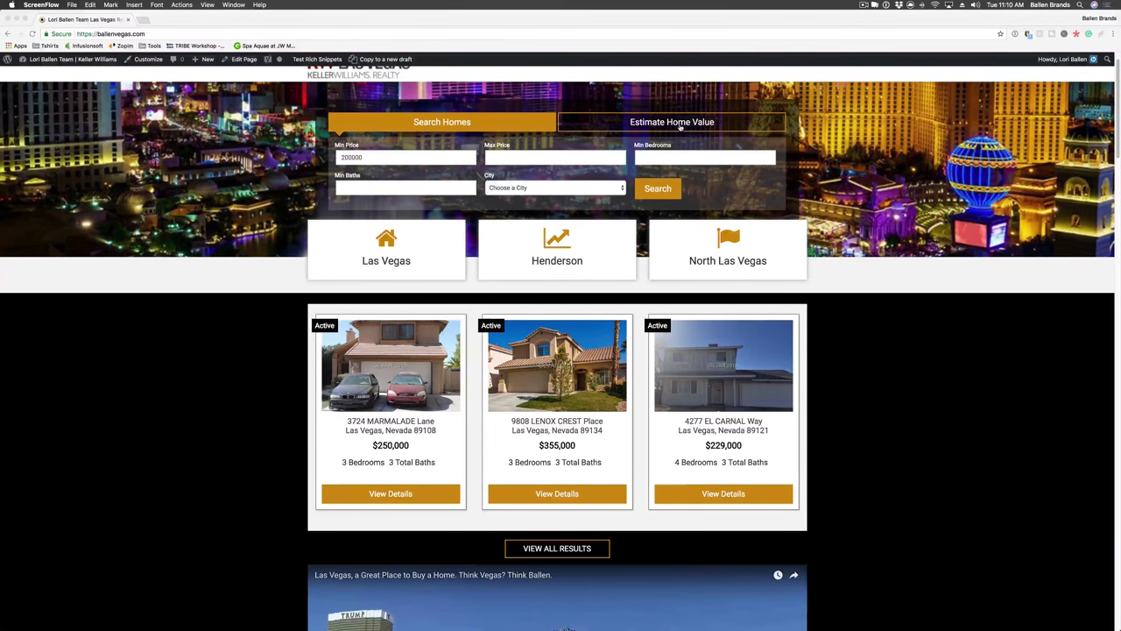
pyautogui.scroll(-3, 445, 162)
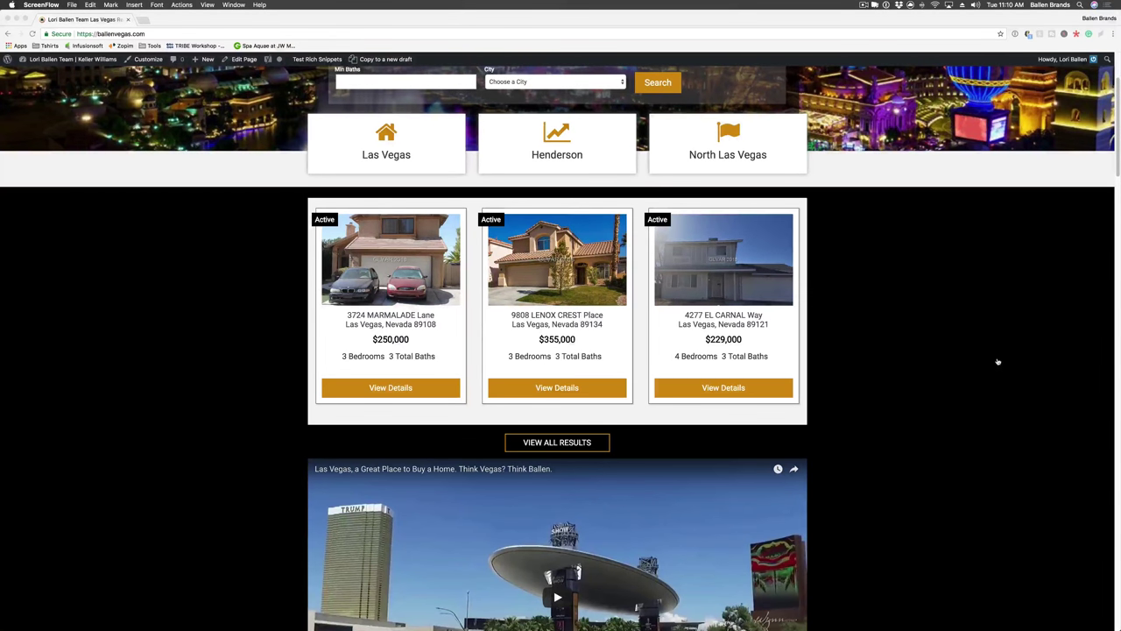
pyautogui.scroll(1, 998, 361)
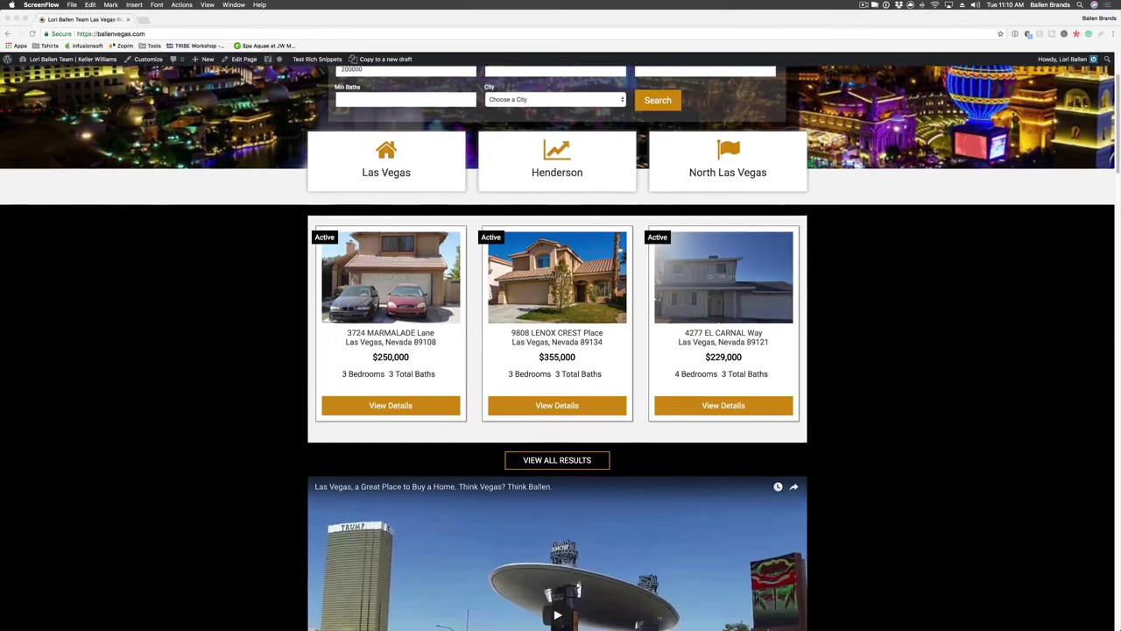
pyautogui.scroll(-1, 621, 251)
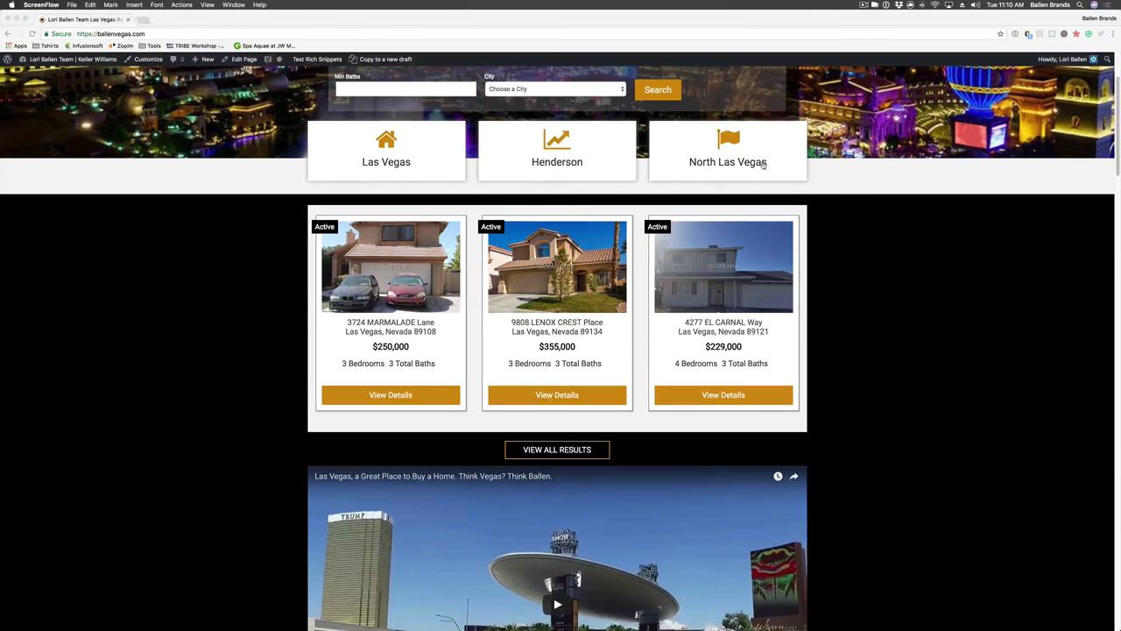
pyautogui.scroll(-5, 829, 243)
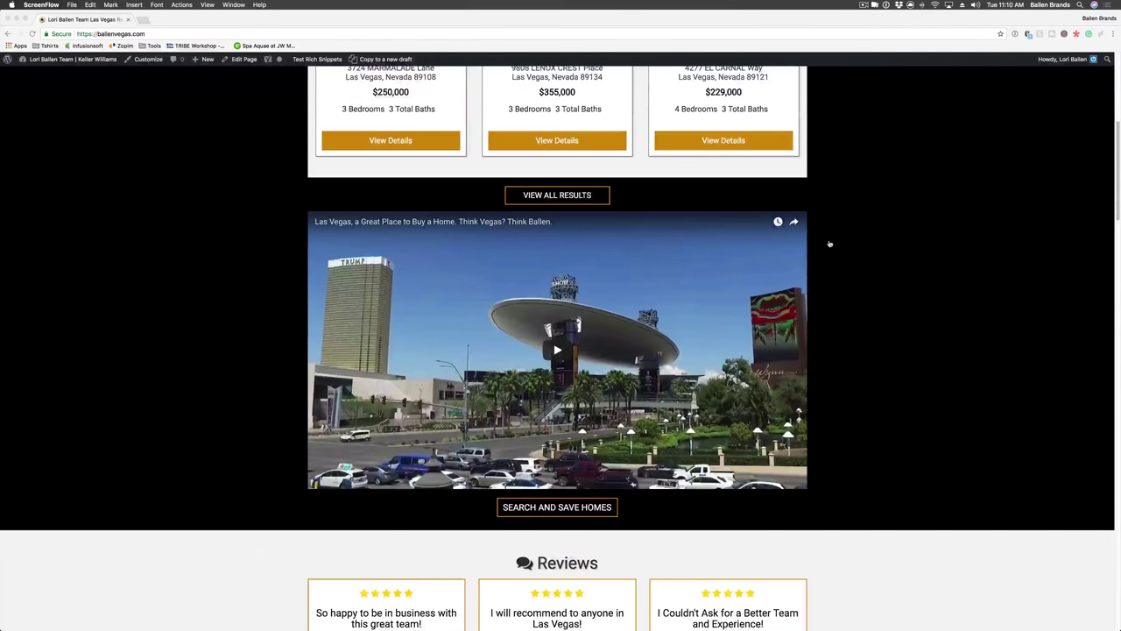
pyautogui.scroll(4, 830, 243)
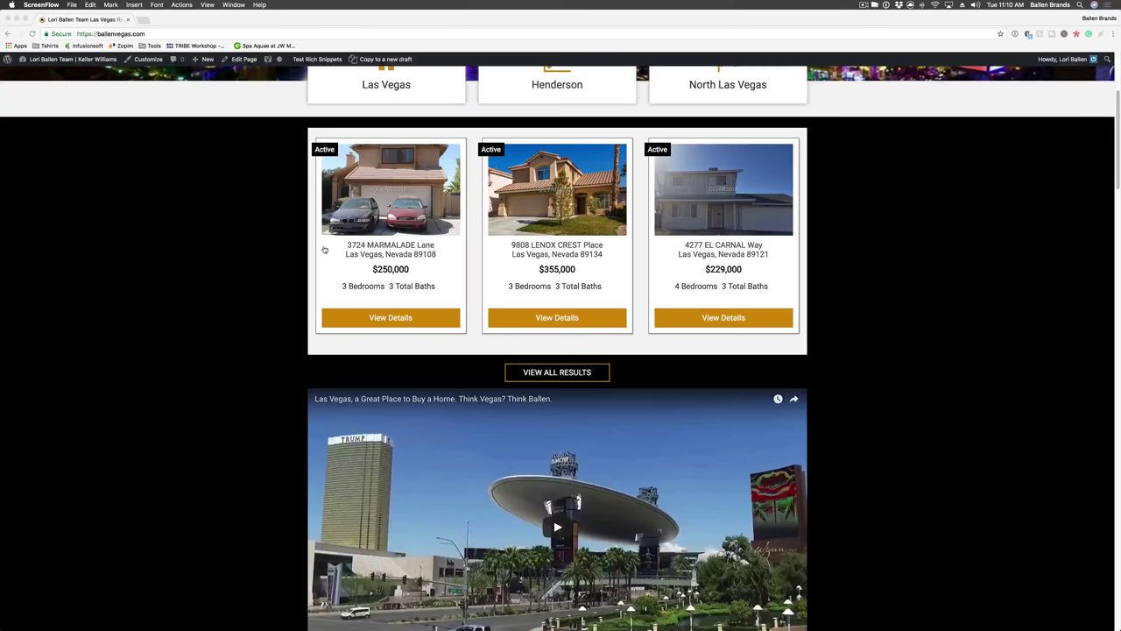
pyautogui.scroll(-11, 856, 356)
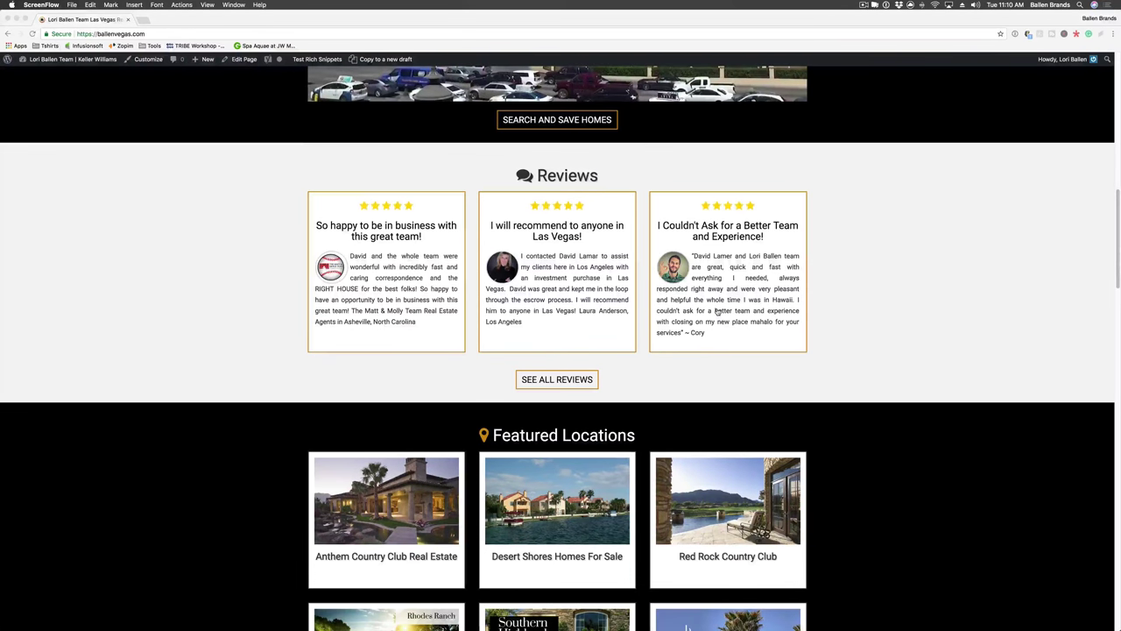
pyautogui.scroll(-1, 800, 298)
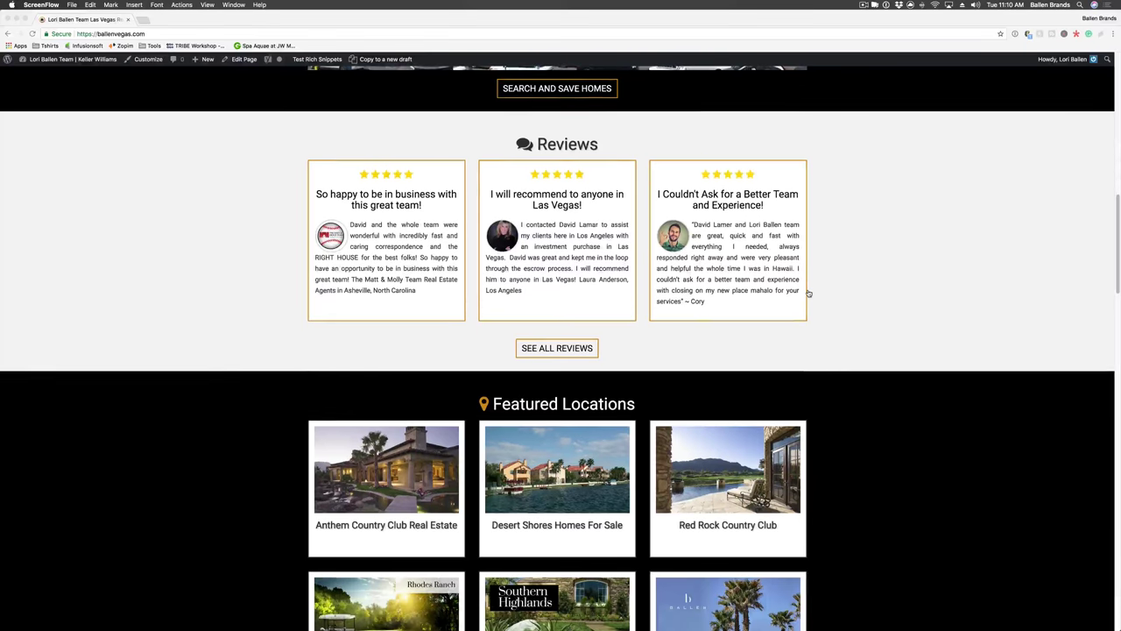
pyautogui.scroll(-5, 815, 288)
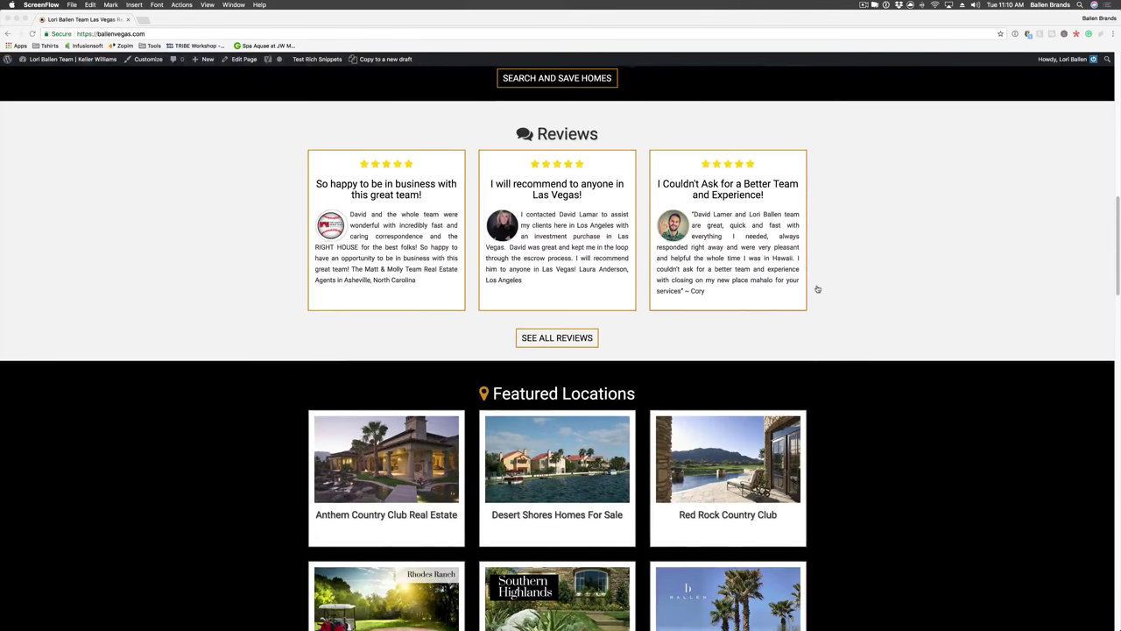
pyautogui.scroll(-1, 870, 285)
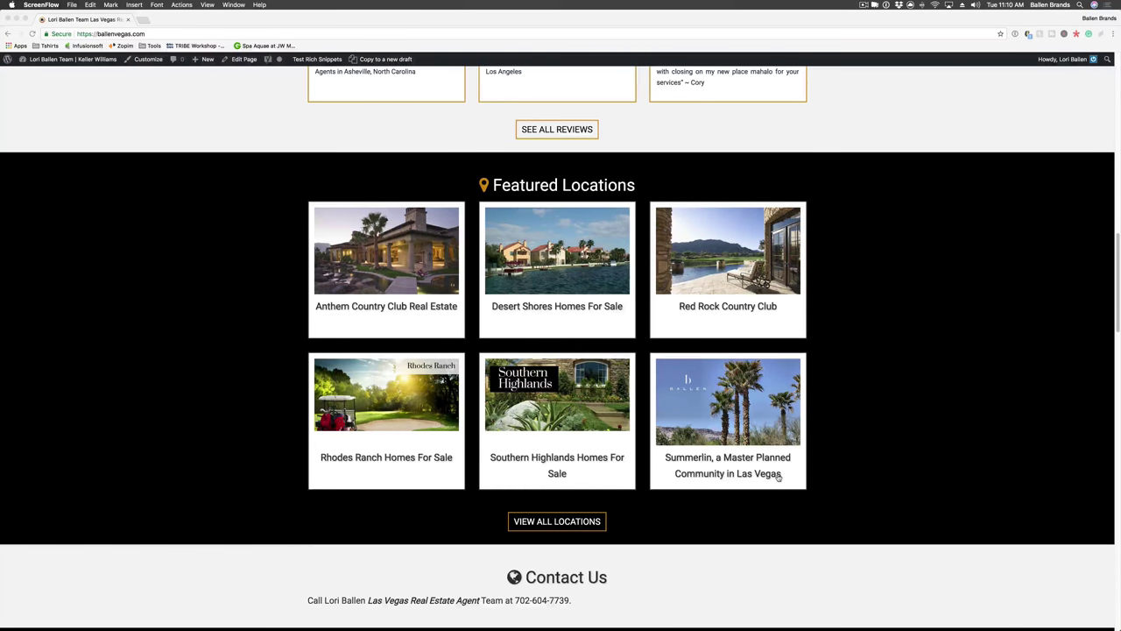
pyautogui.scroll(-1, 778, 477)
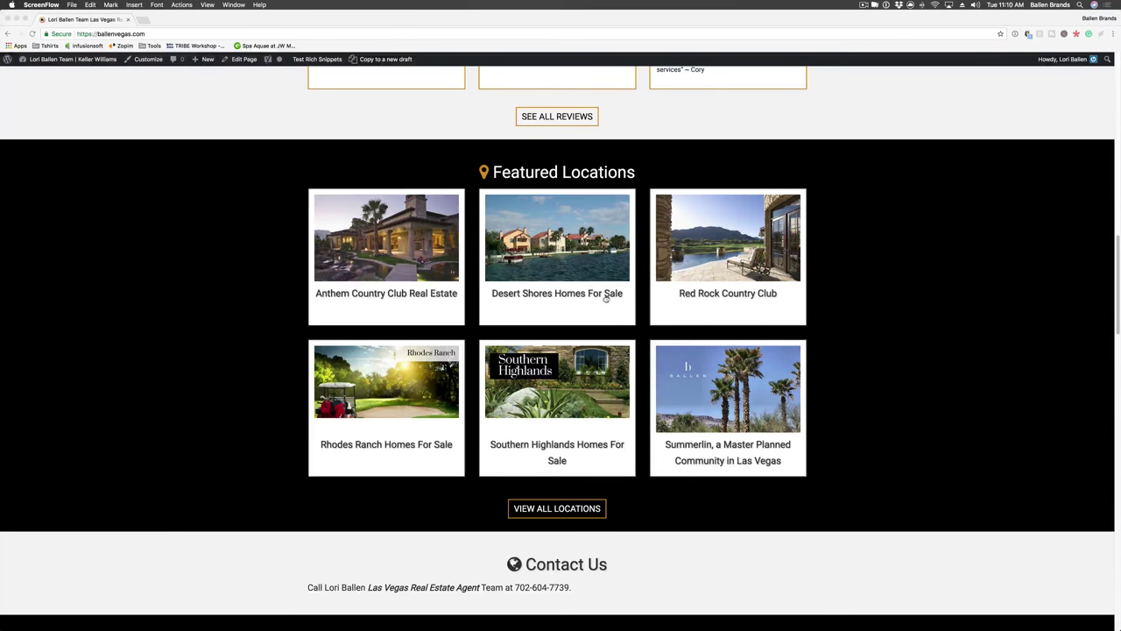
pyautogui.rightClick(421, 233)
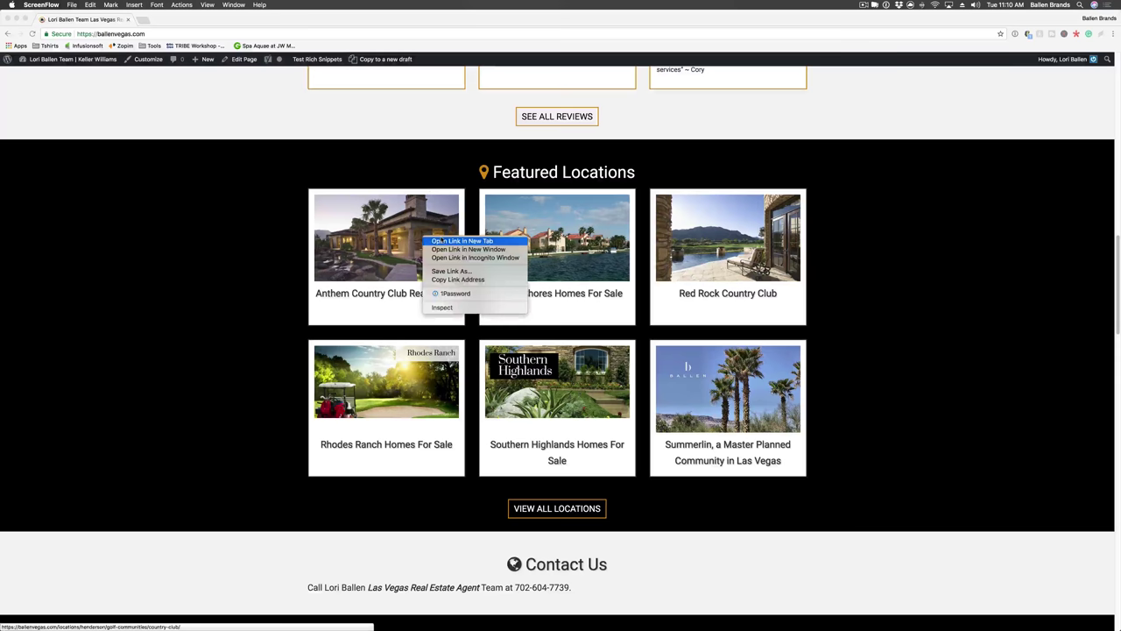
pyautogui.click(455, 243)
pyautogui.click(208, 16)
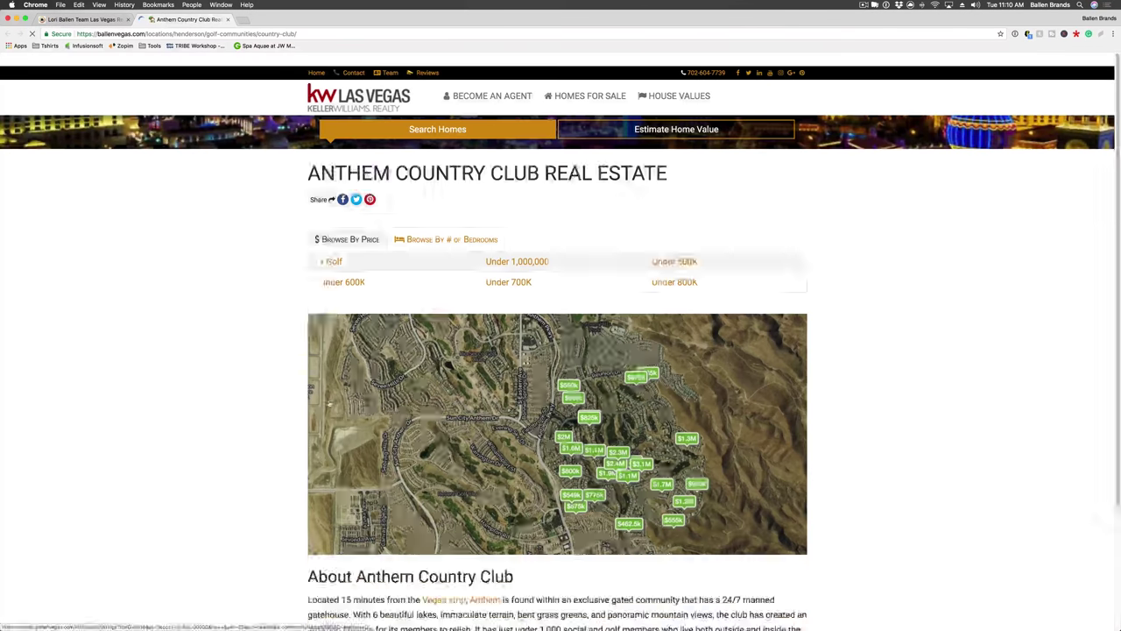
pyautogui.scroll(-1, 879, 334)
pyautogui.scroll(-2, 879, 334)
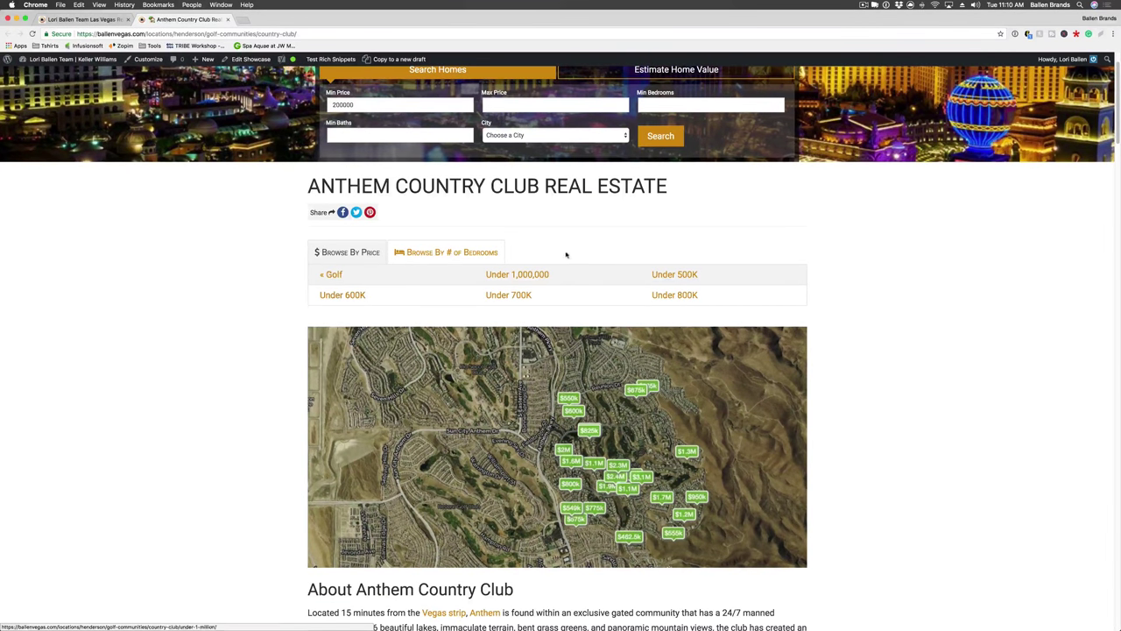
pyautogui.click(446, 251)
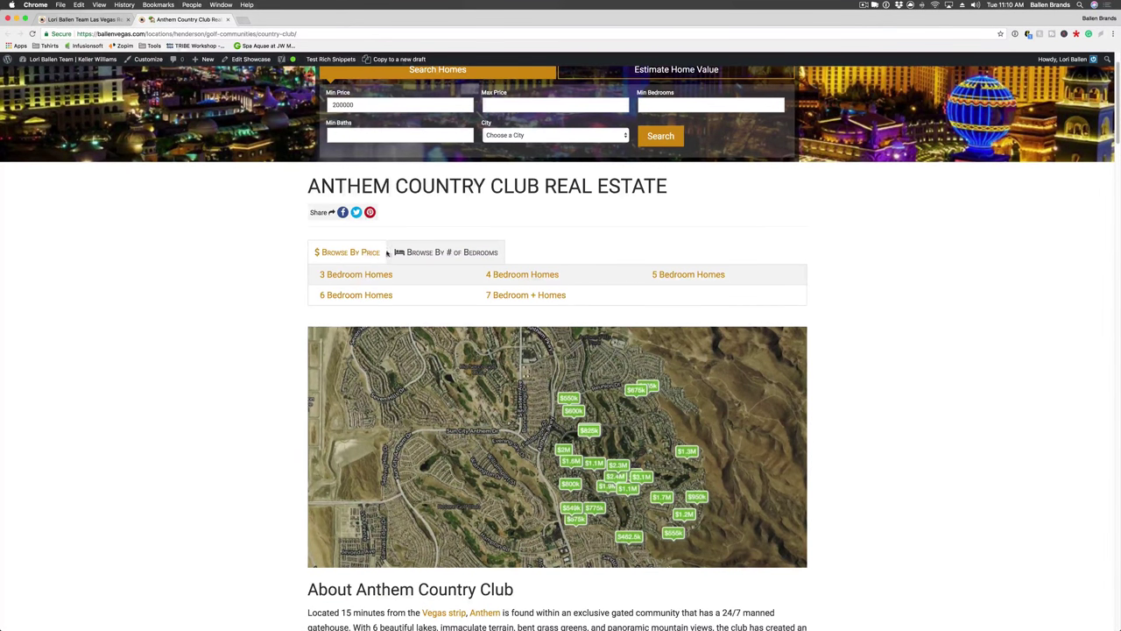
pyautogui.click(347, 251)
pyautogui.scroll(3, 178, 264)
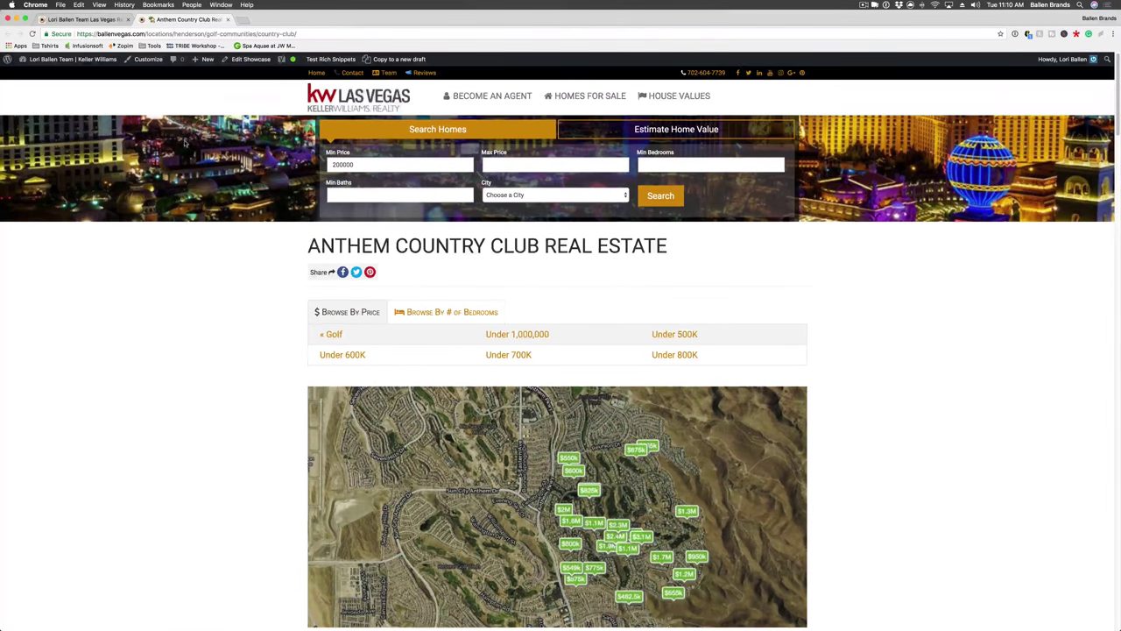
pyautogui.click(228, 19)
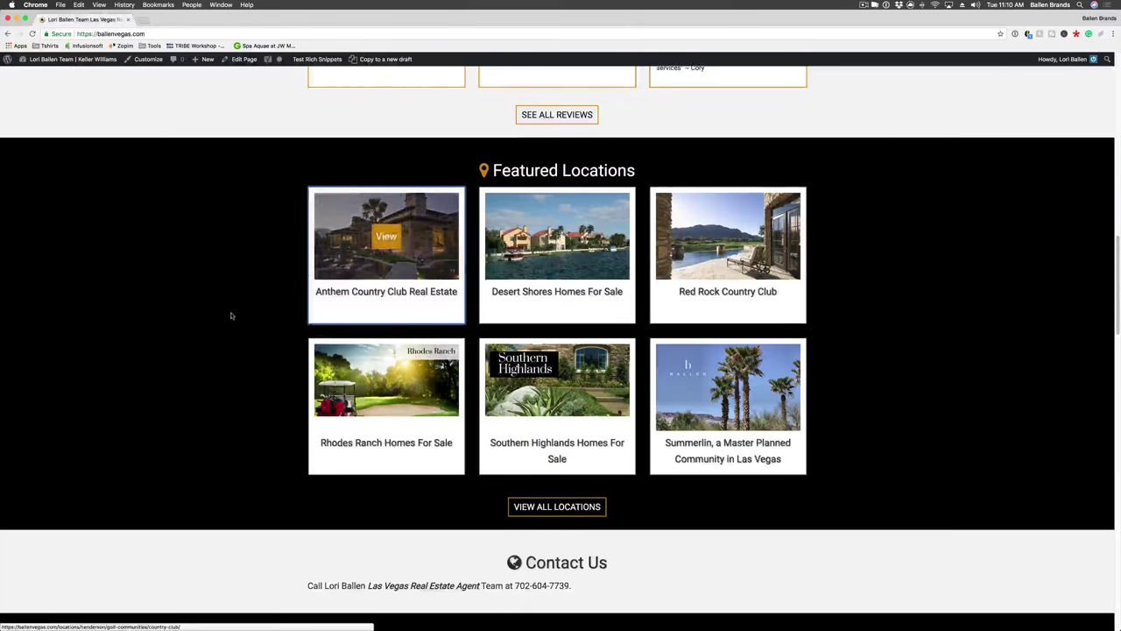
pyautogui.scroll(-3, 233, 313)
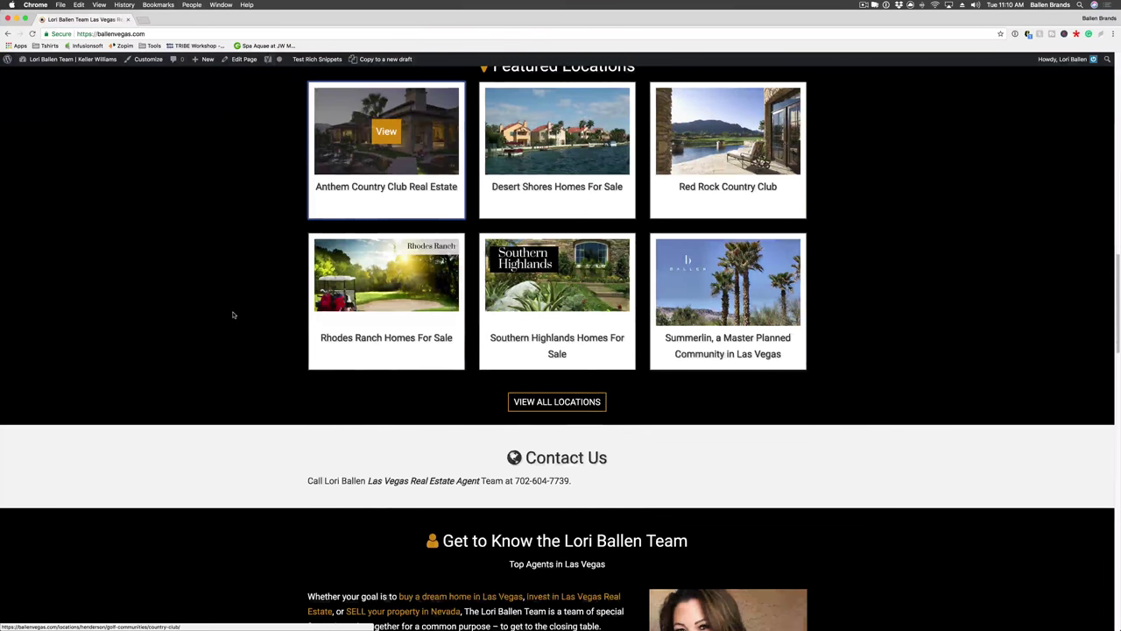
pyautogui.rightClick(559, 404)
pyautogui.press('Return')
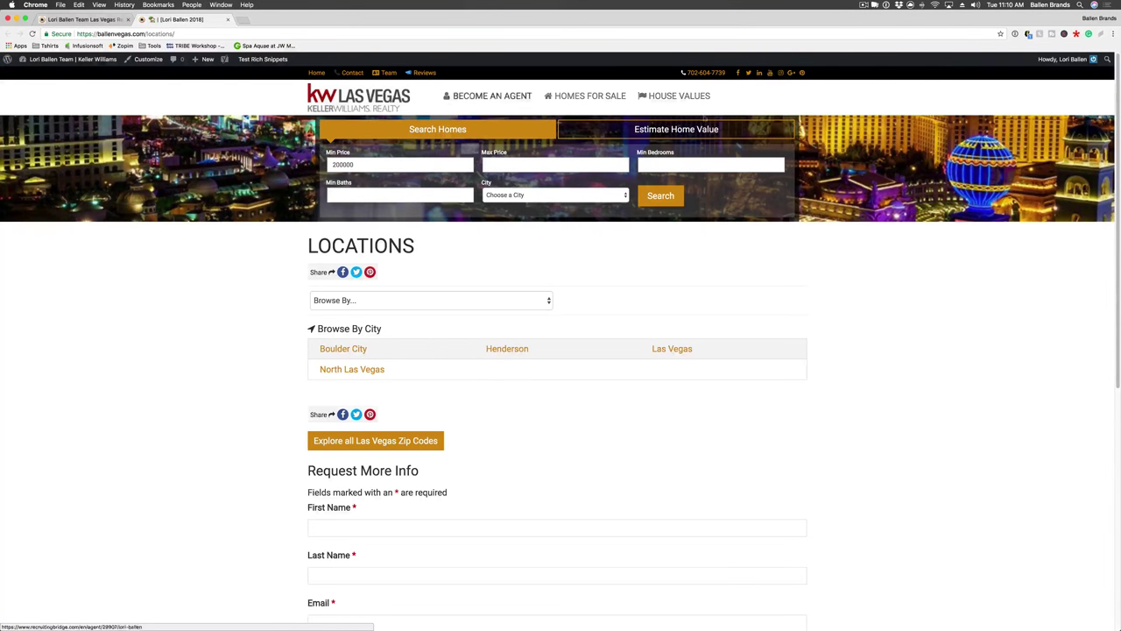
pyautogui.scroll(-3, 649, 288)
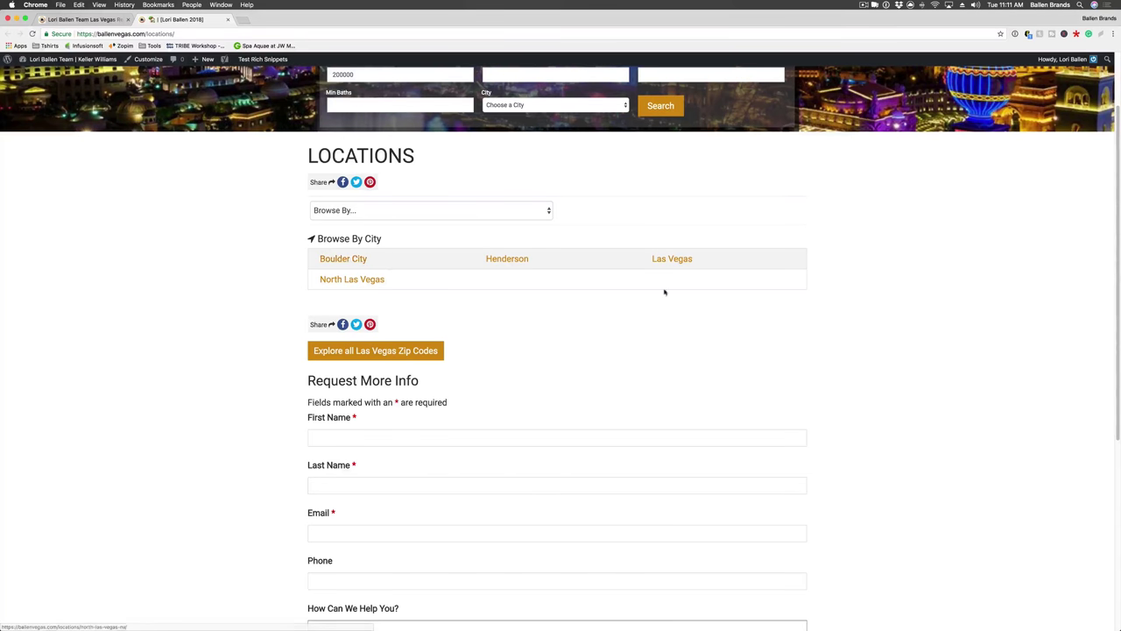
pyautogui.click(403, 215)
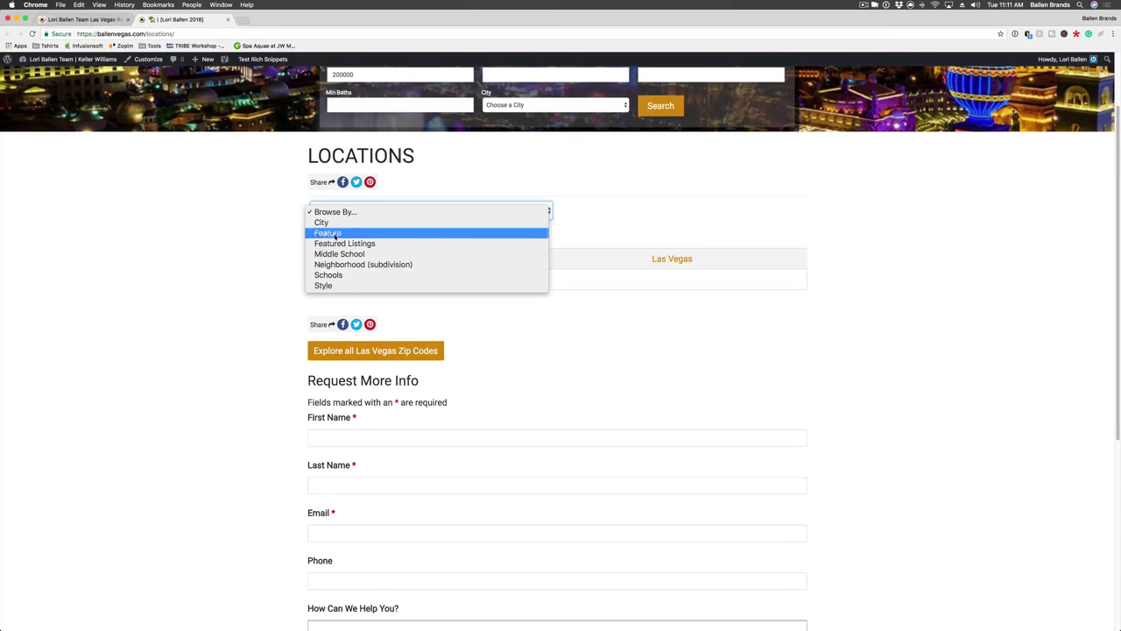
pyautogui.click(270, 246)
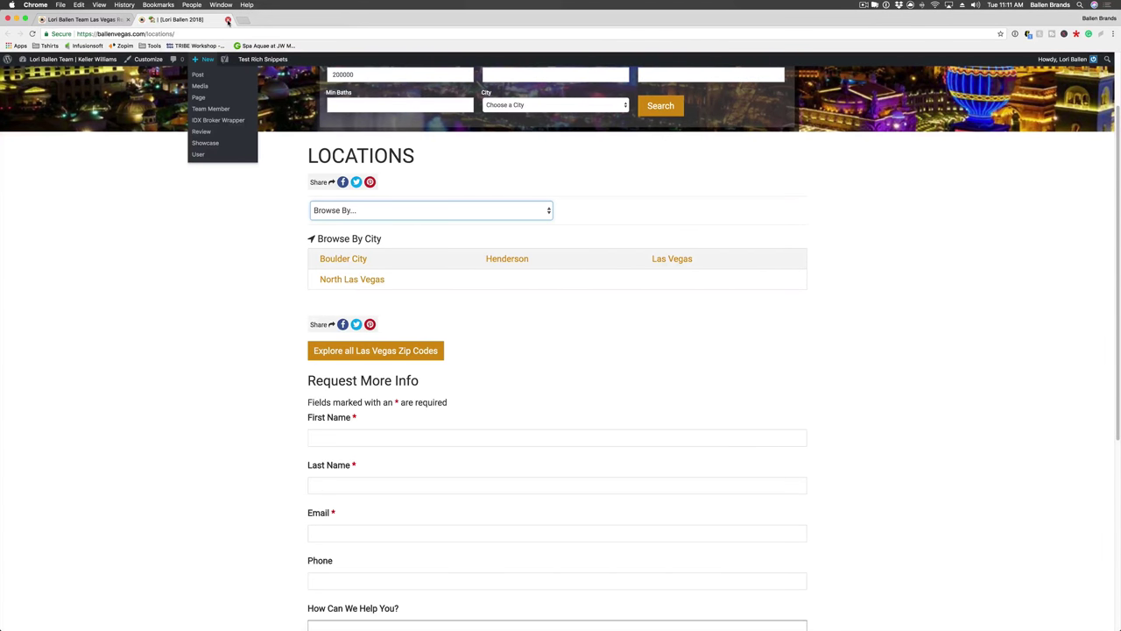
pyautogui.click(395, 209)
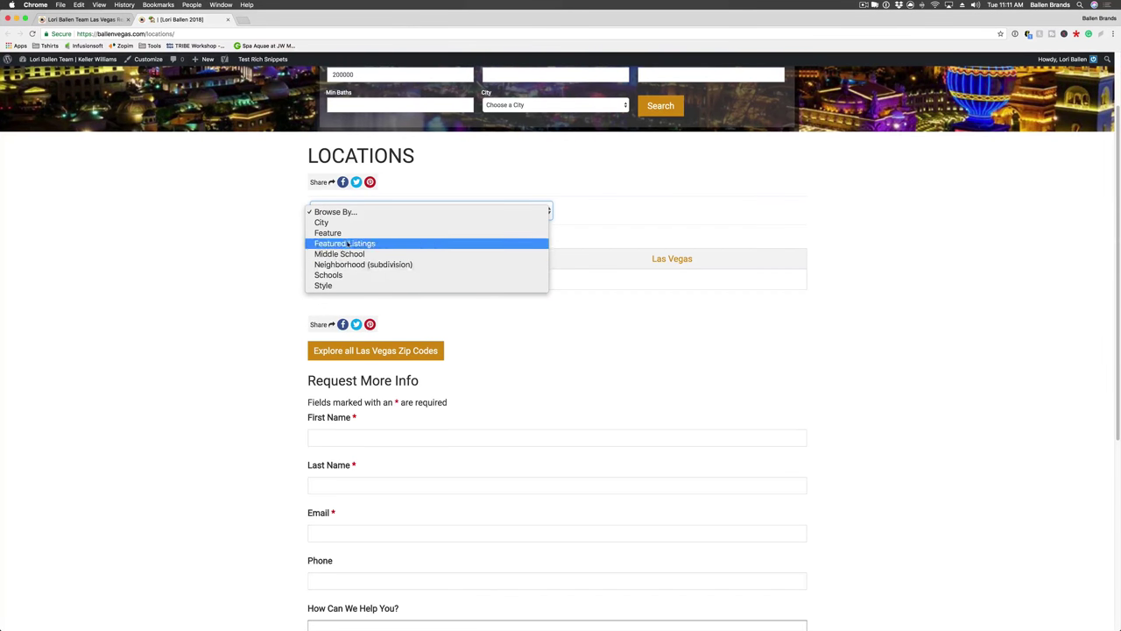
pyautogui.click(348, 242)
# Close the locations page and scroll down the homepage past Featured Articles and the market-report promo to the footer
pyautogui.click(228, 20)
pyautogui.scroll(-2, 535, 302)
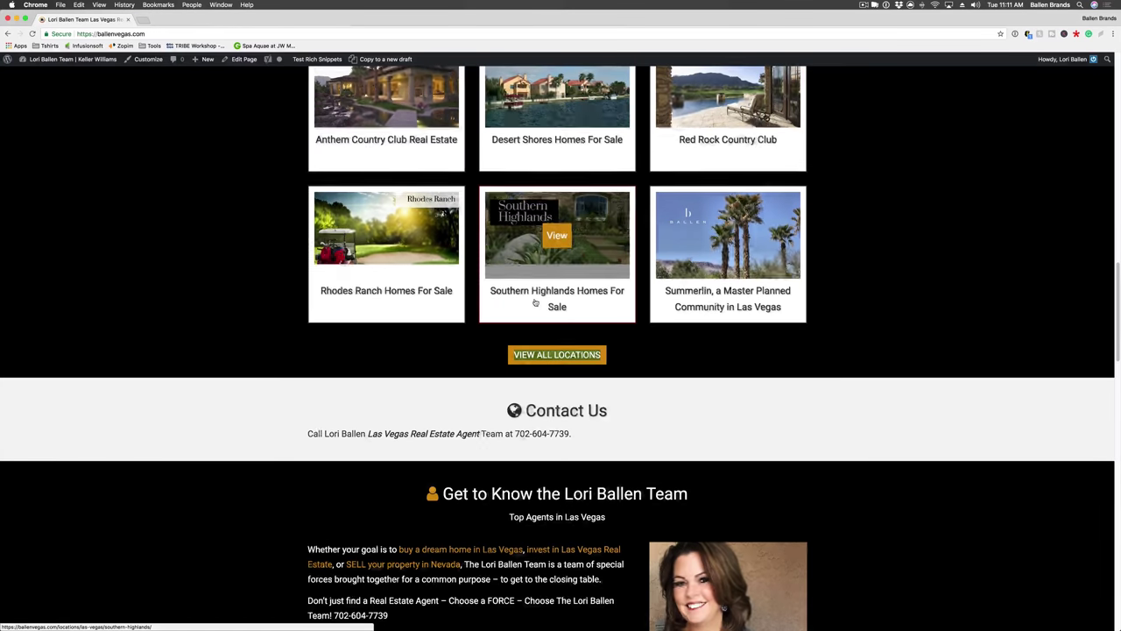
pyautogui.scroll(-3, 535, 302)
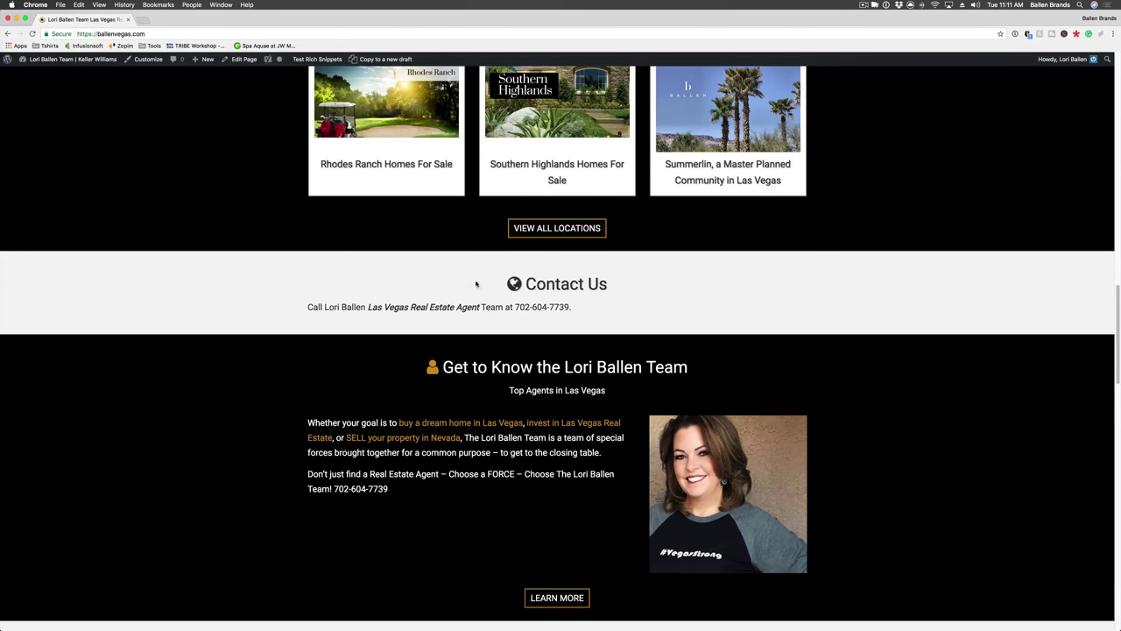
pyautogui.scroll(-4, 586, 283)
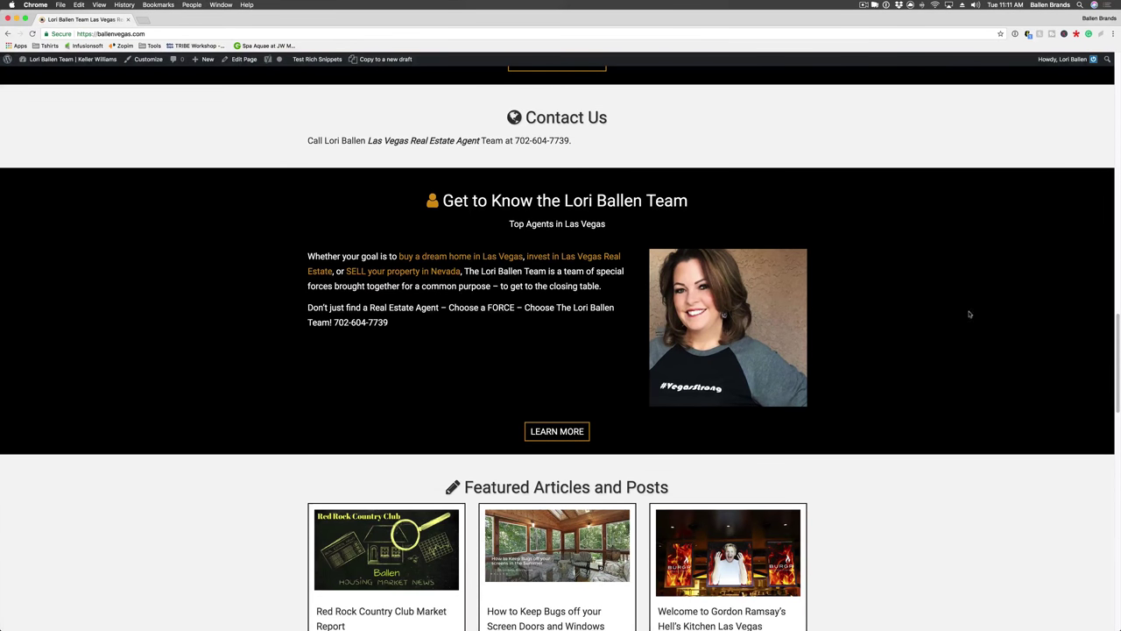
pyautogui.scroll(-7, 554, 405)
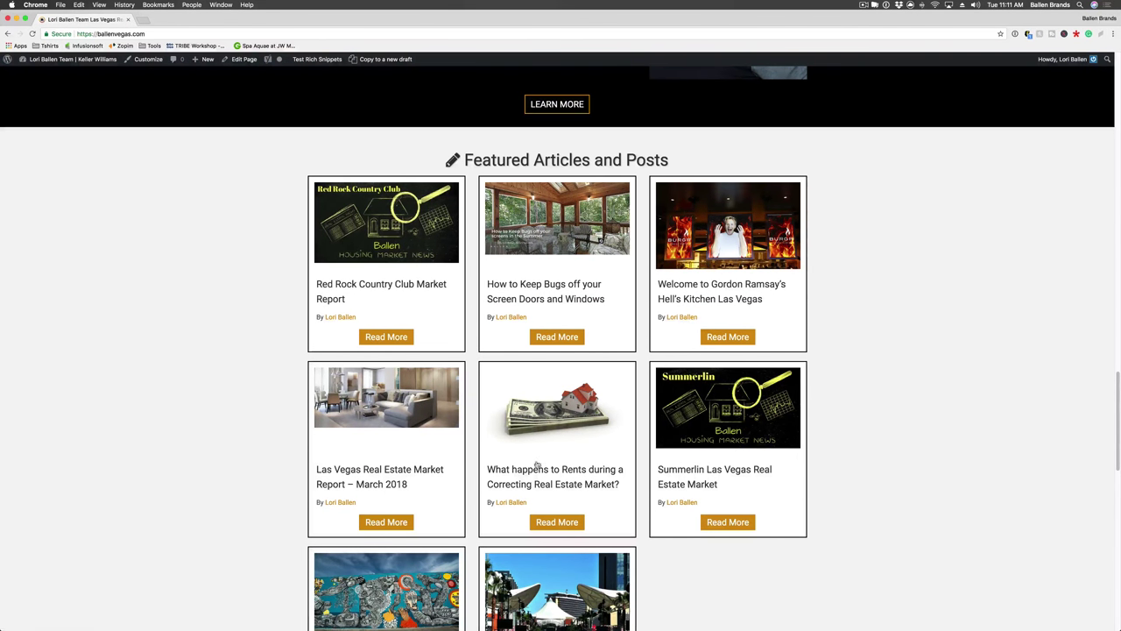
pyautogui.scroll(1, 438, 377)
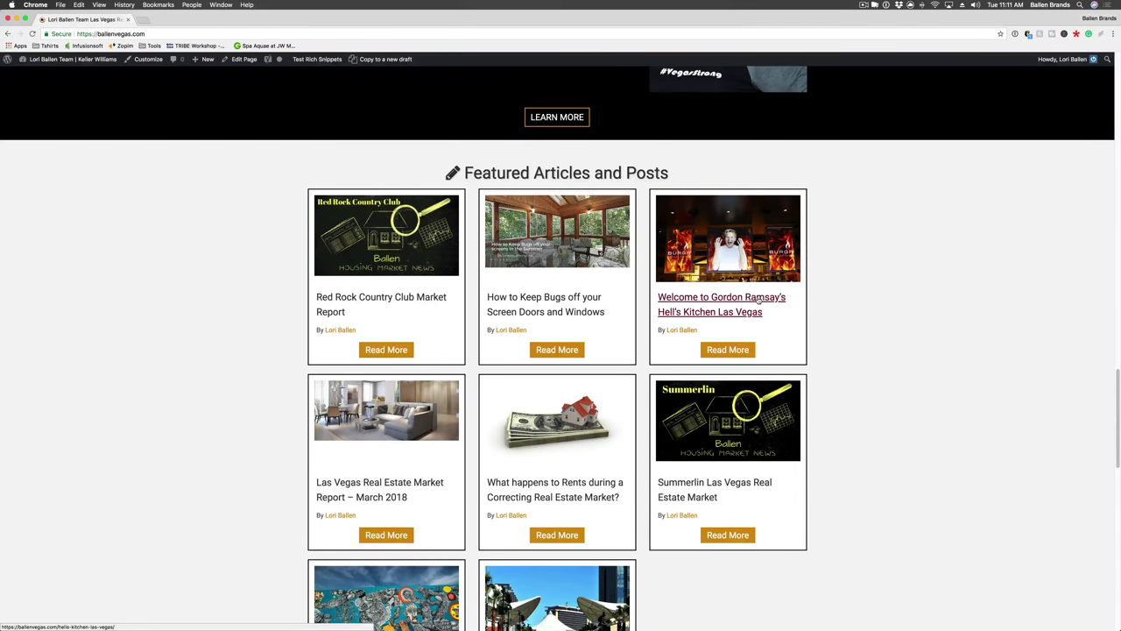
pyautogui.scroll(-5, 681, 309)
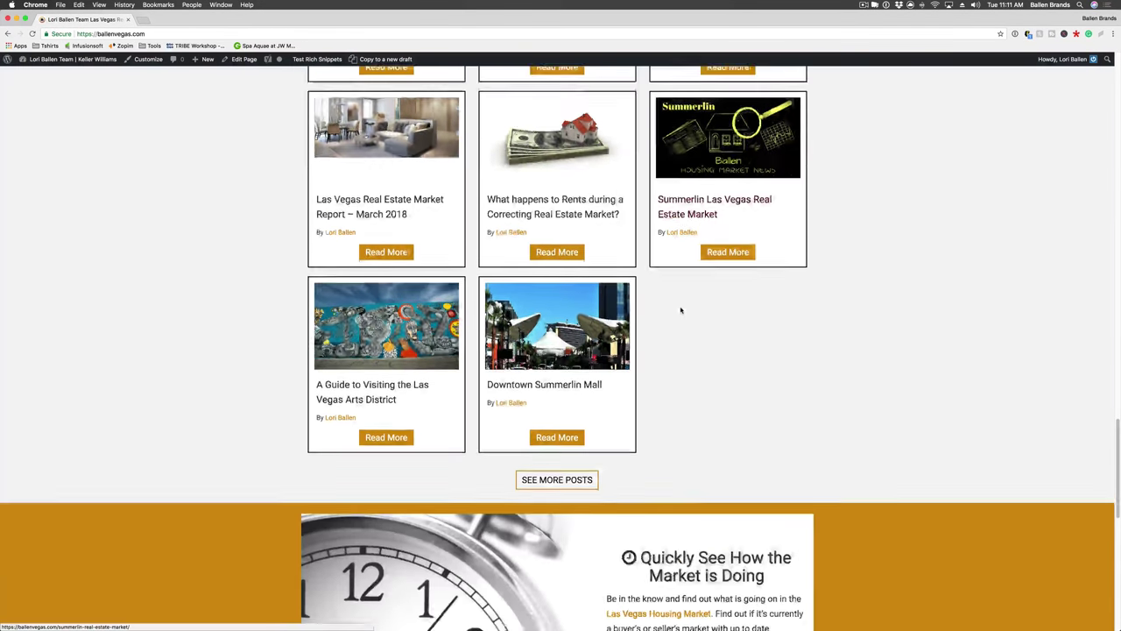
pyautogui.scroll(-7, 681, 309)
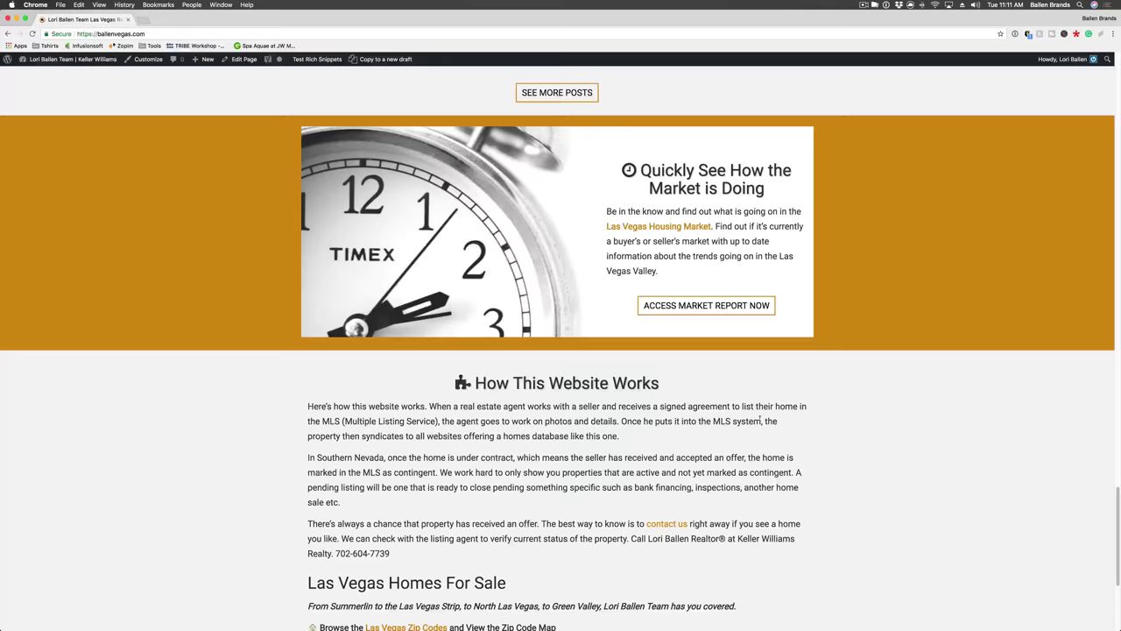
pyautogui.scroll(2, 758, 417)
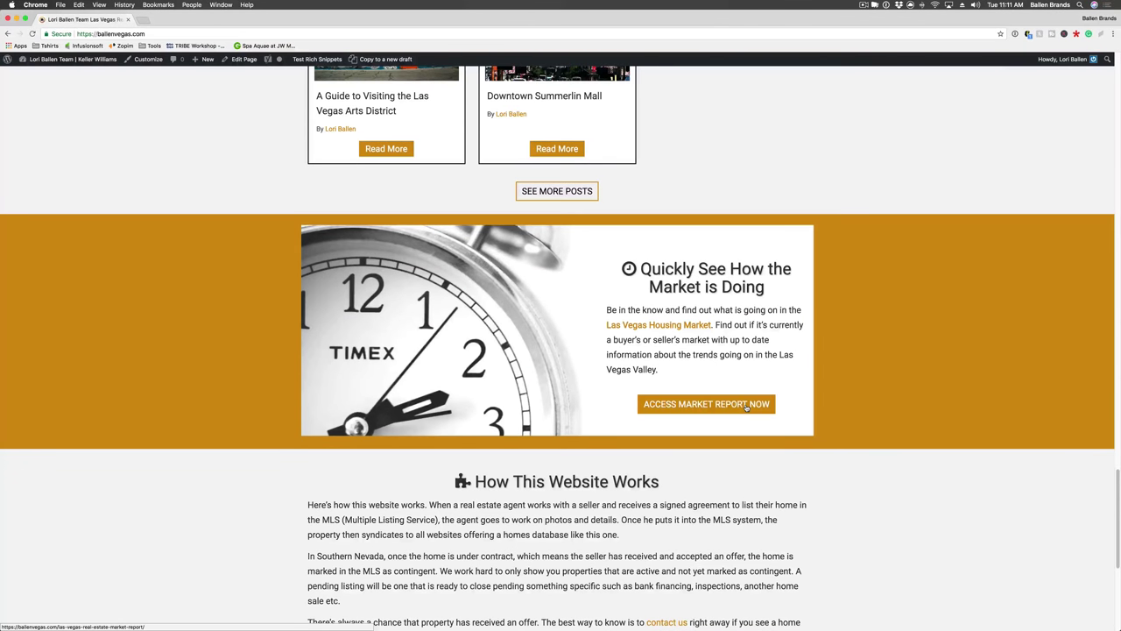
pyautogui.scroll(-6, 783, 395)
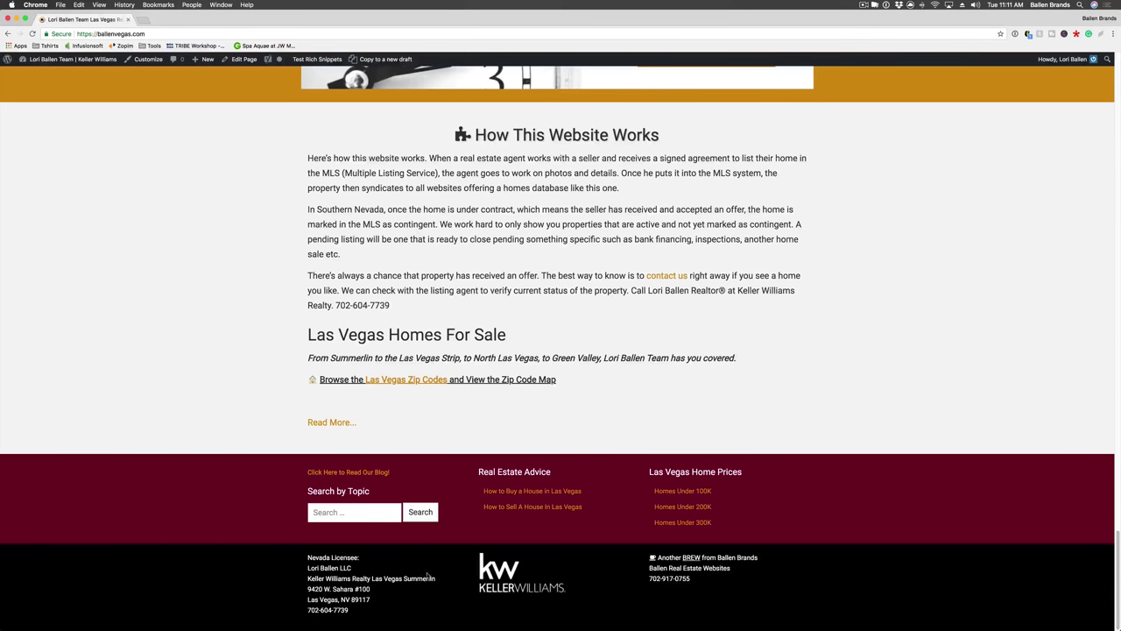
# Focus the footer's topic search box, then highlight and clear the footer licensee and brand details
pyautogui.click(322, 512)
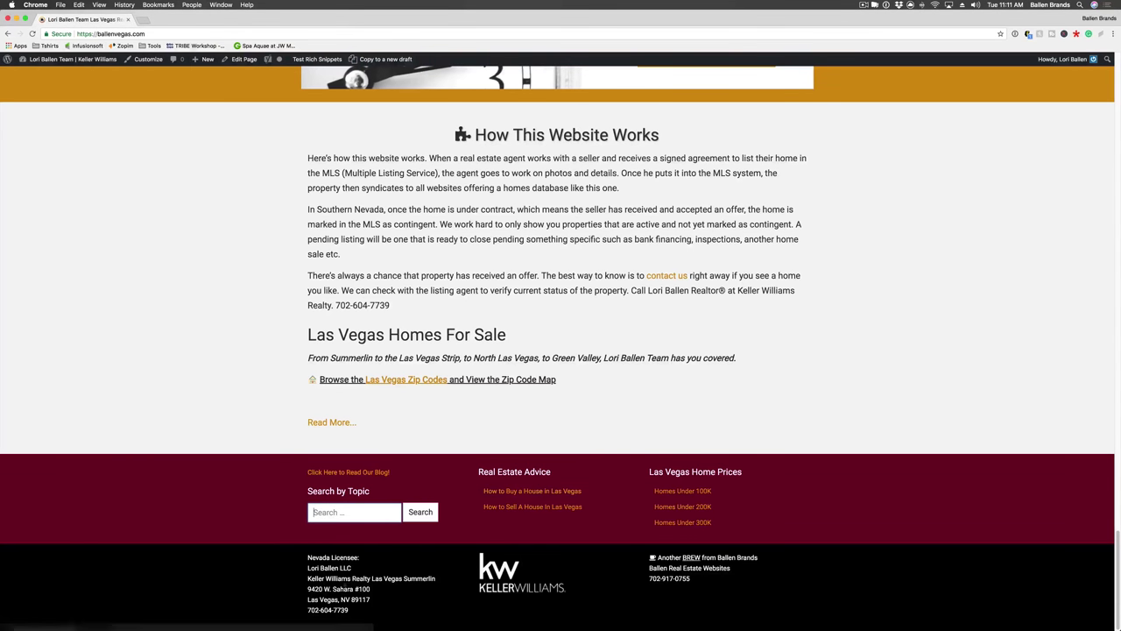
pyautogui.moveTo(306, 556); pyautogui.dragTo(444, 629)
pyautogui.click(518, 559)
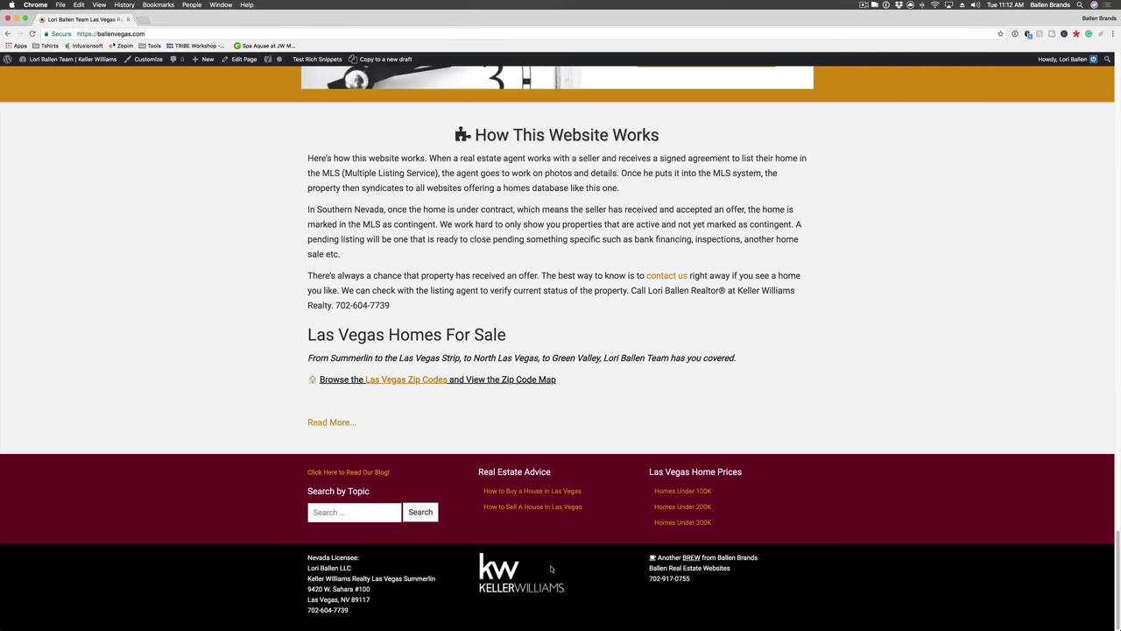
# Highlight and clear the Ballen Brands footer text, then scroll back to the top home-search form
pyautogui.moveTo(692, 584); pyautogui.dragTo(650, 557)
pyautogui.click(643, 587)
pyautogui.scroll(10, 608, 486)
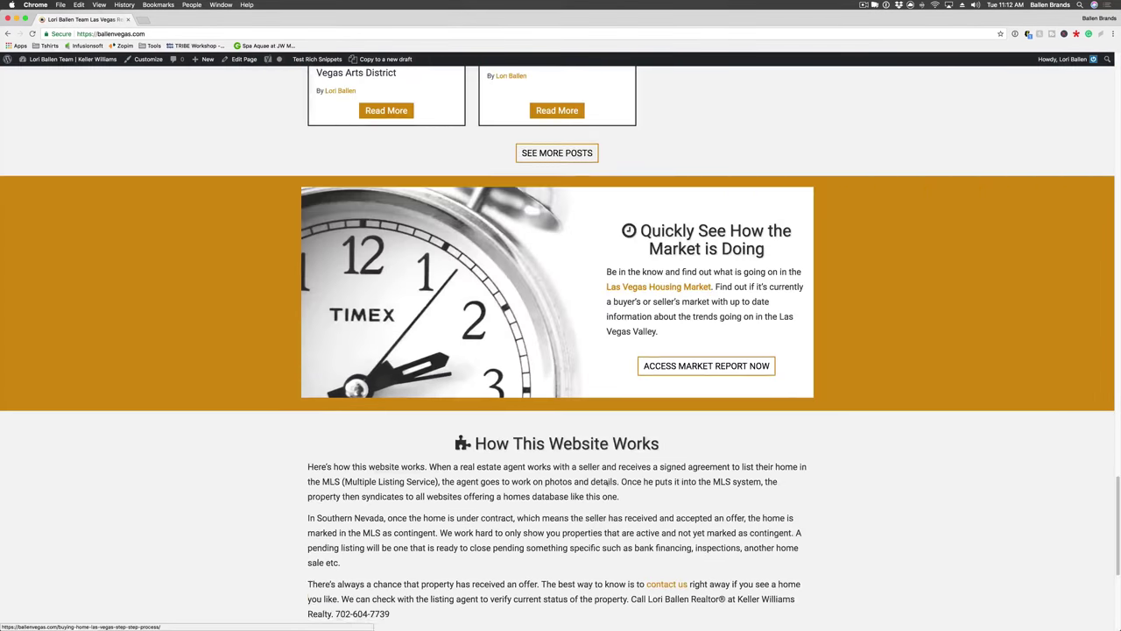
pyautogui.scroll(15, 608, 487)
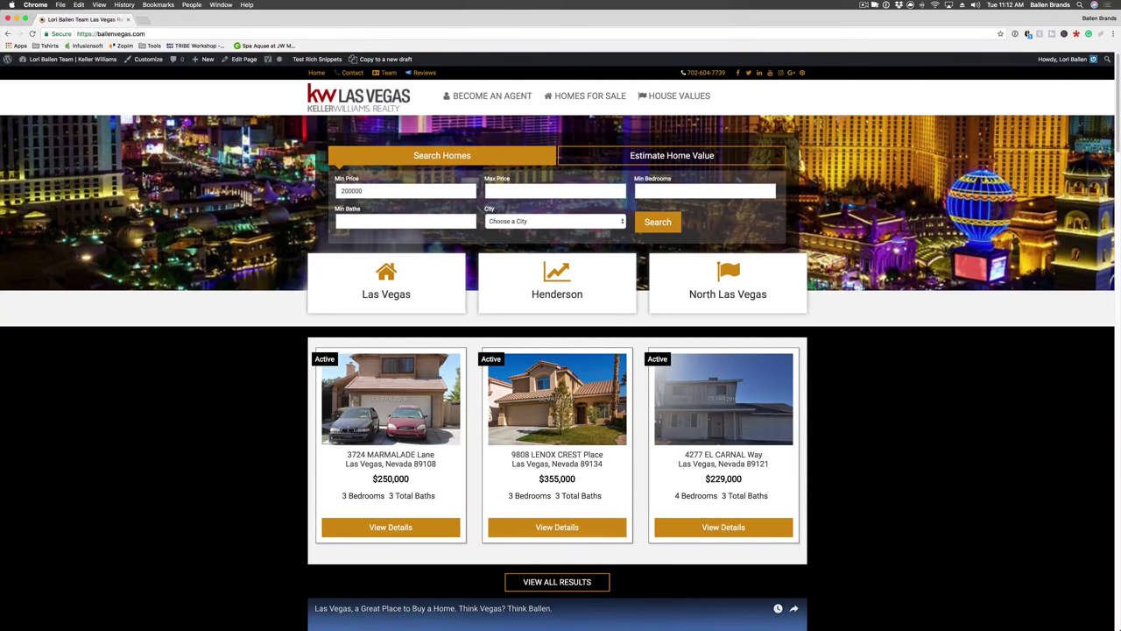
# Append /wp-admin to the ballenvegas.com address and load it
pyautogui.click(157, 35)
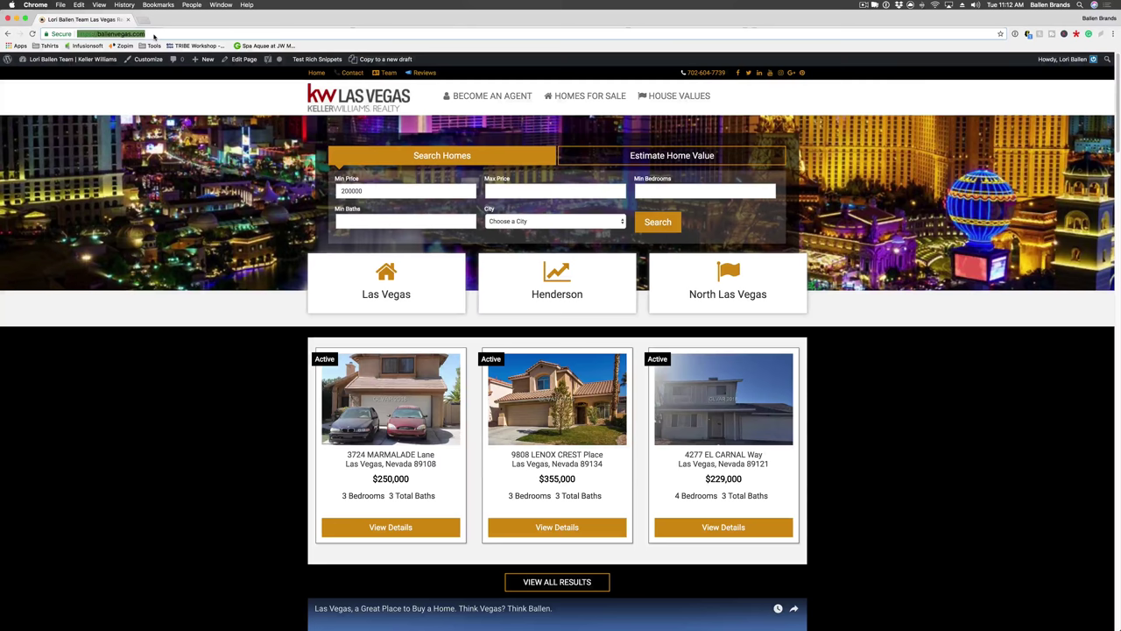
pyautogui.click(158, 35)
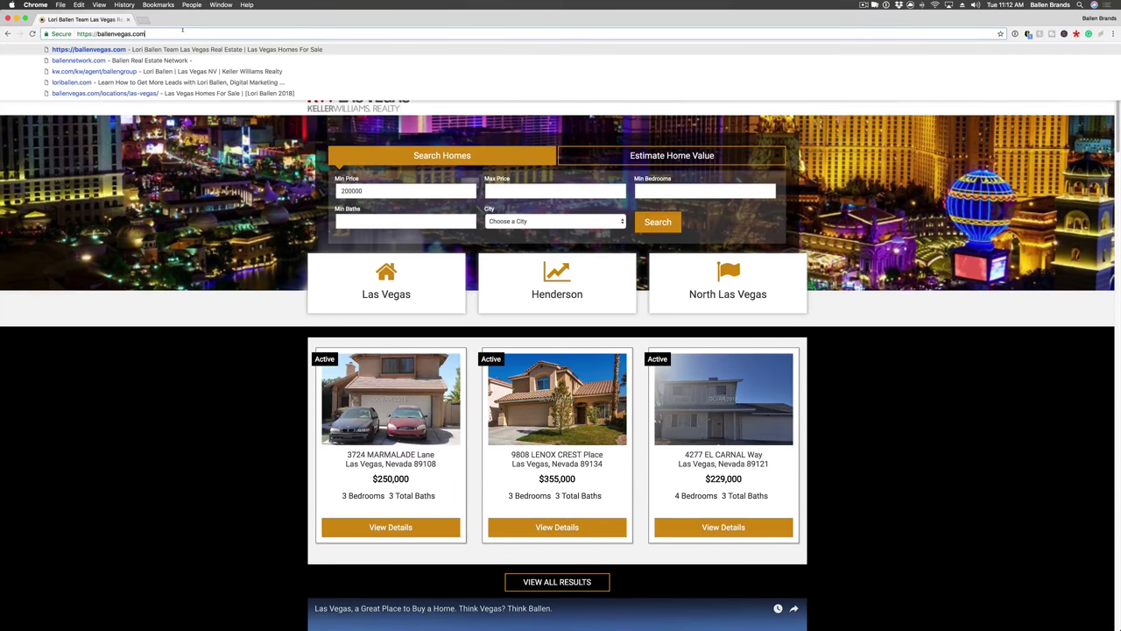
pyautogui.write('/wp')
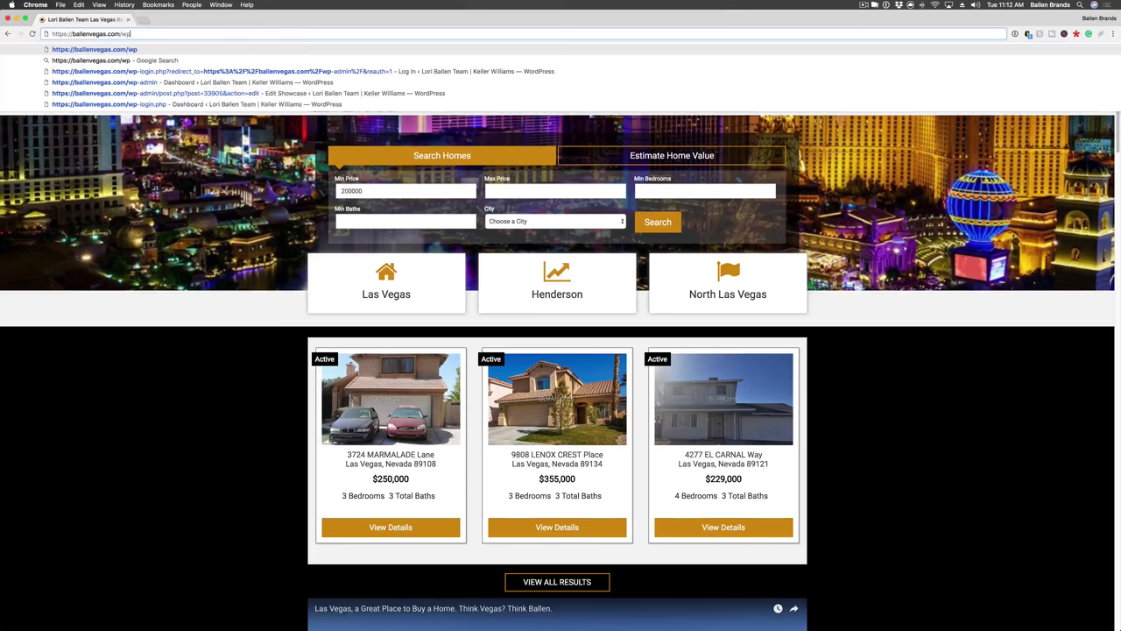
pyautogui.write('-admin')
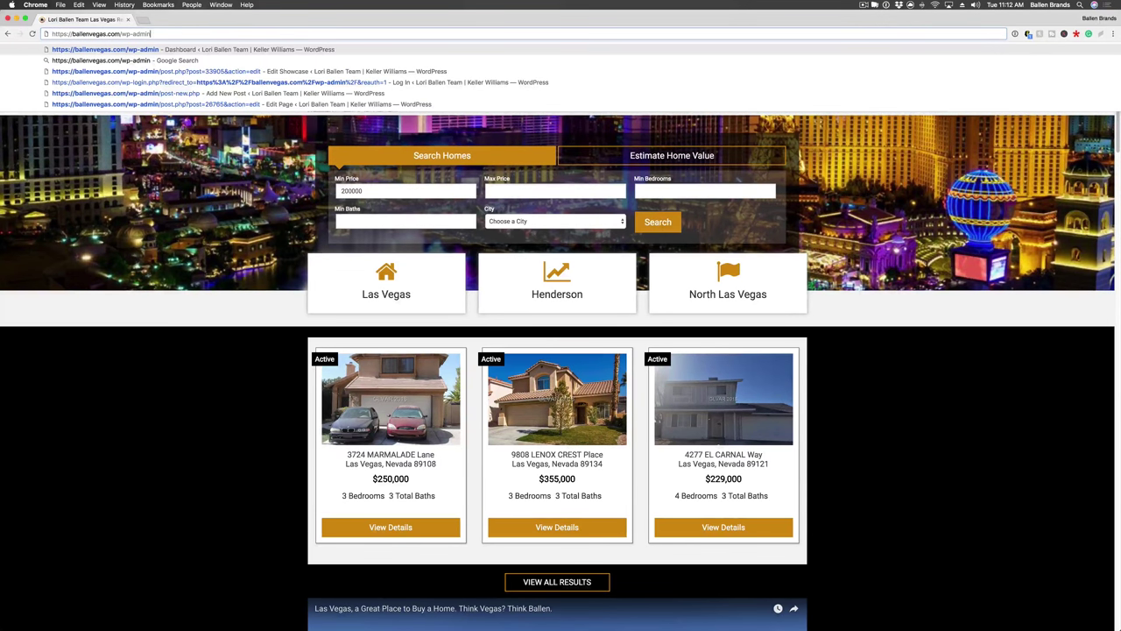
pyautogui.press('Return')
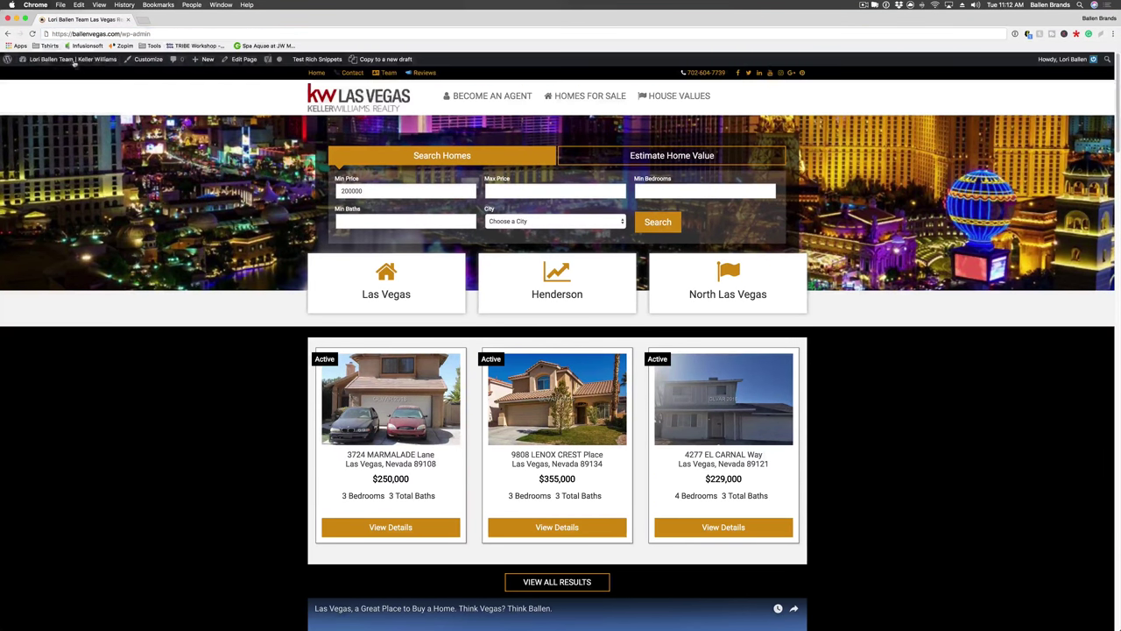
# Let the admin Dashboard load with Clicky Analytics, Yoast SEO overview and 278 posts, 492 pages at a glance
pyautogui.moveTo(70, 59)
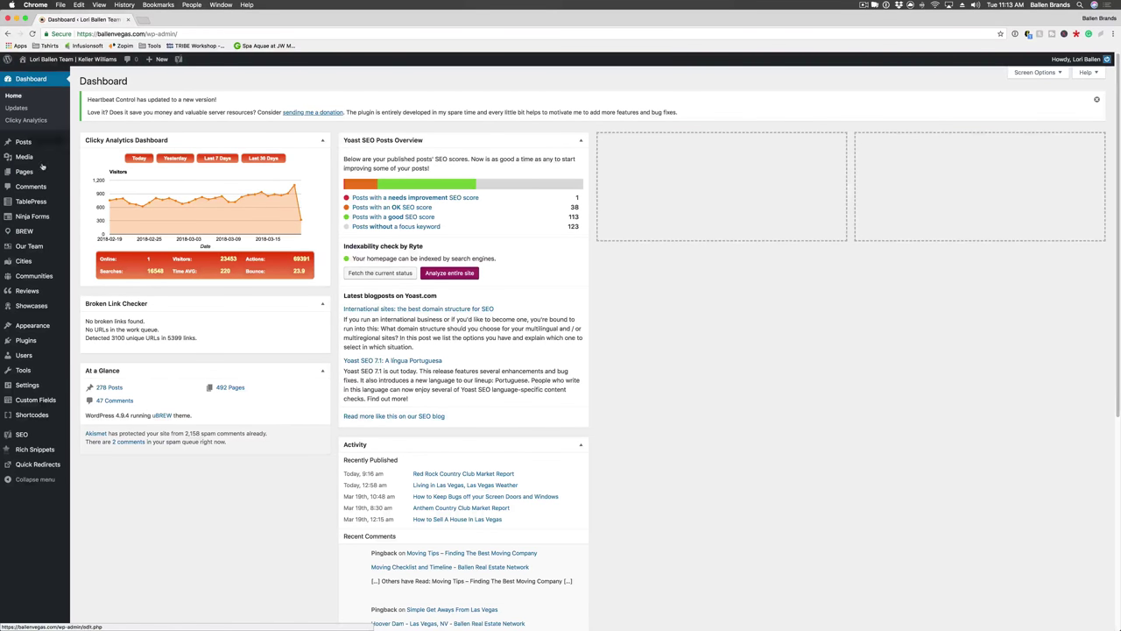
pyautogui.moveTo(49, 146)
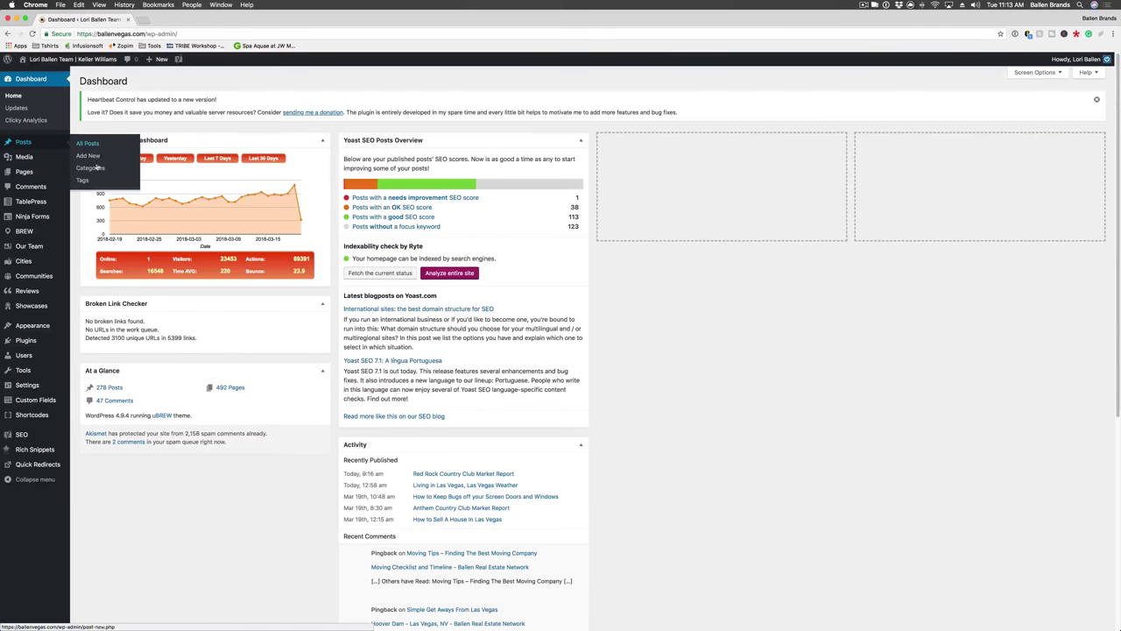
pyautogui.moveTo(19, 159)
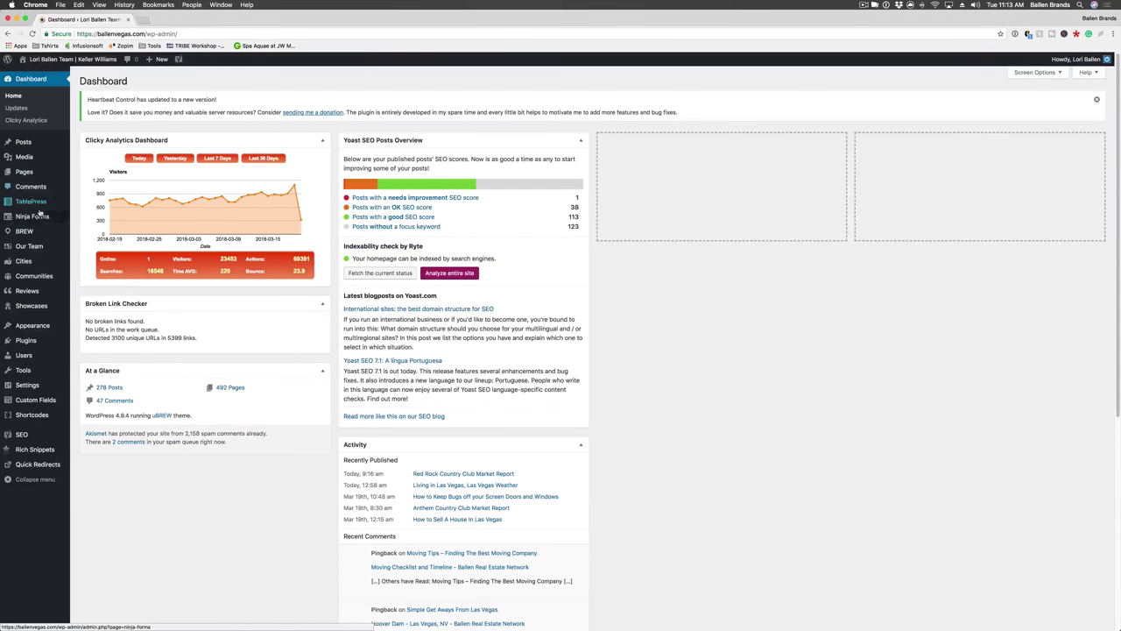
pyautogui.moveTo(42, 230)
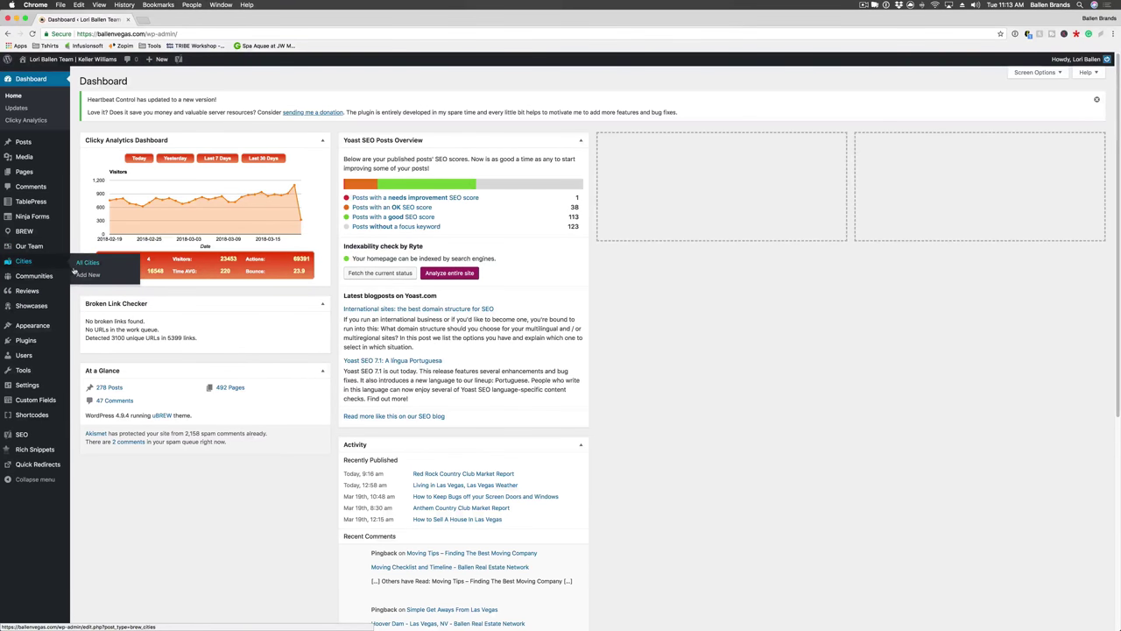
pyautogui.moveTo(49, 294)
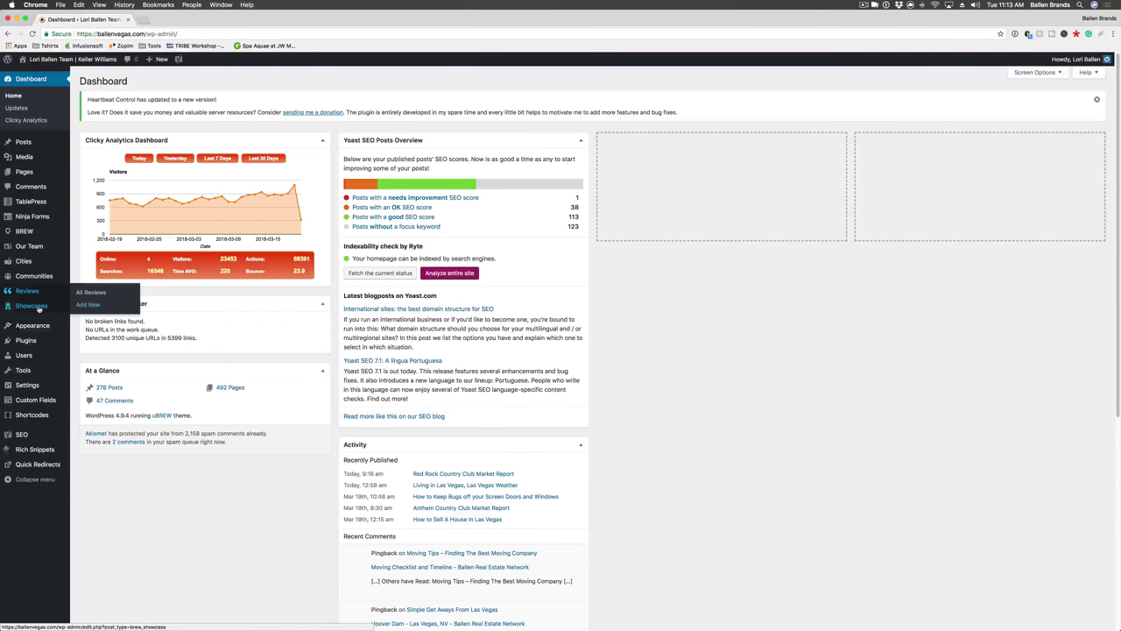
pyautogui.moveTo(26, 308)
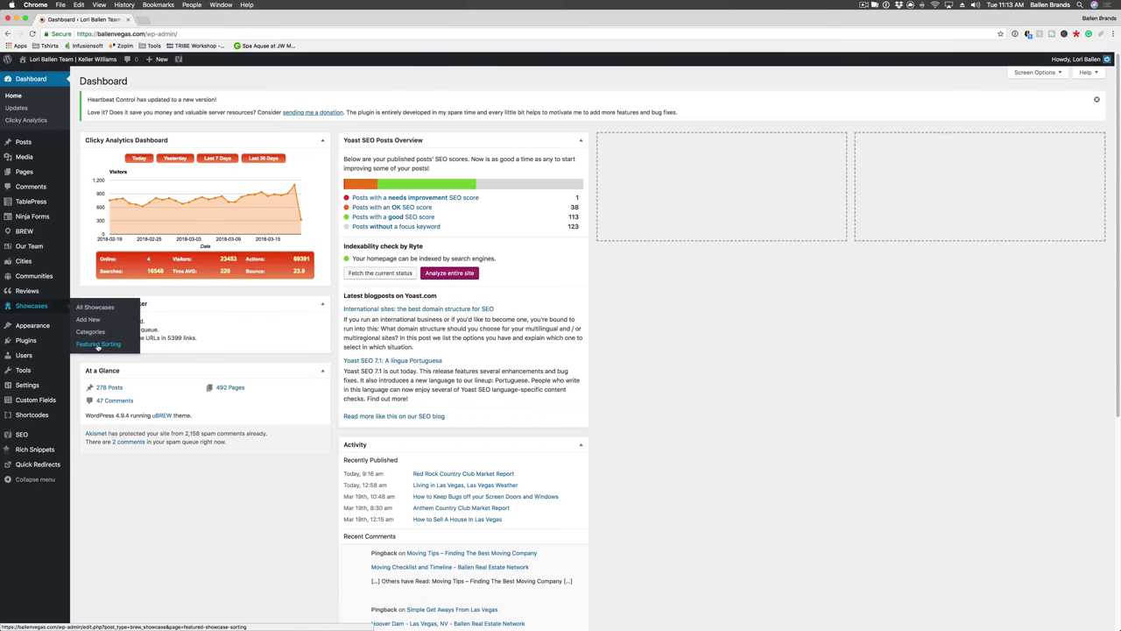
pyautogui.moveTo(40, 327)
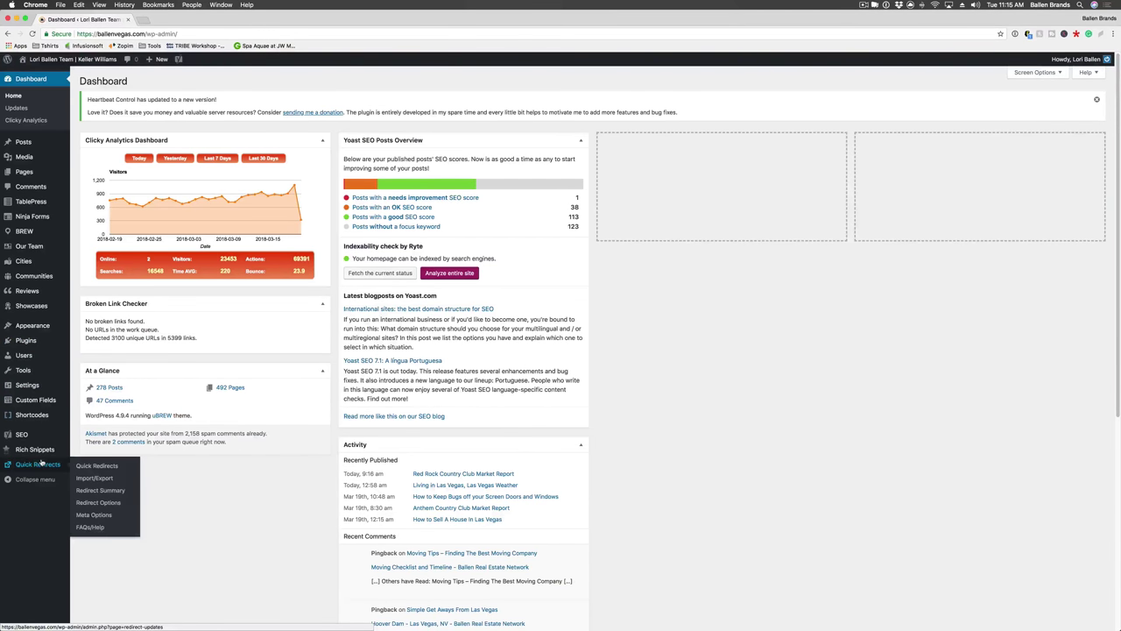
pyautogui.moveTo(46, 466)
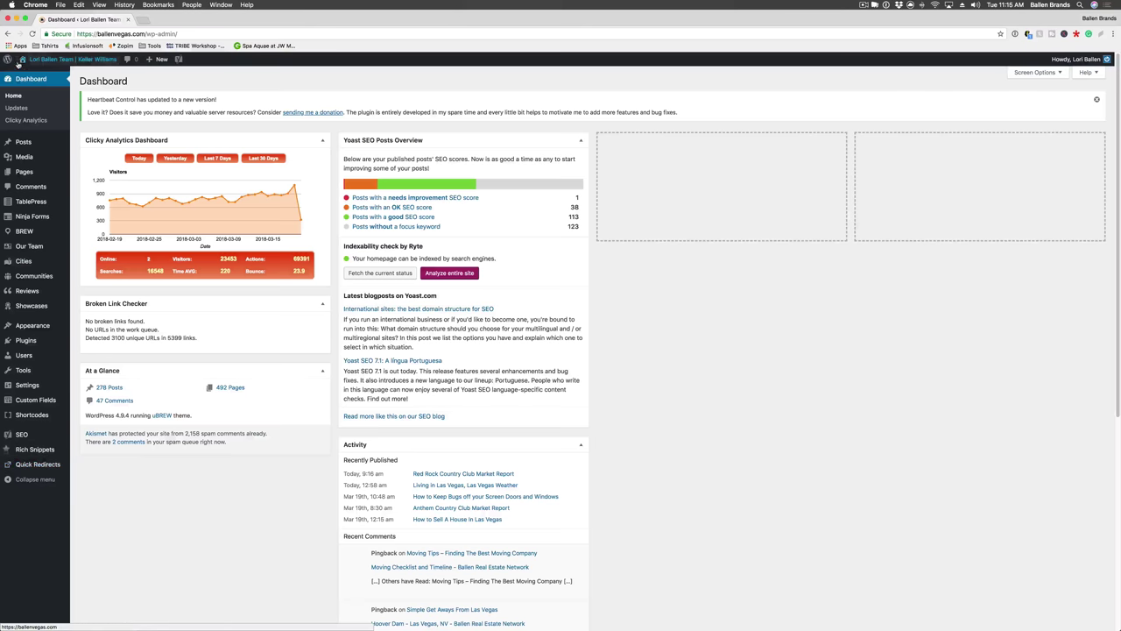